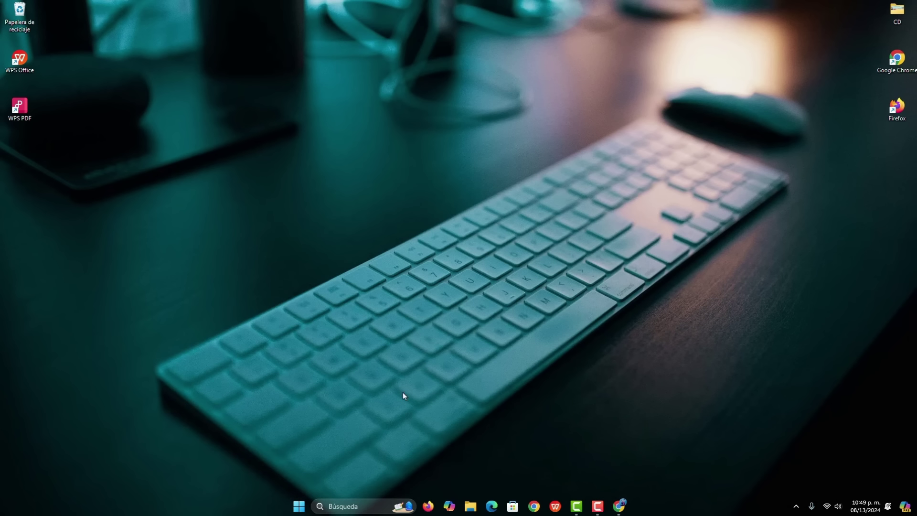
Review the installed programs in Control Panel and the options for the Conexión a Escritorio remoto entry.
{"action": "left_click", "coordinate": [336, 505]}
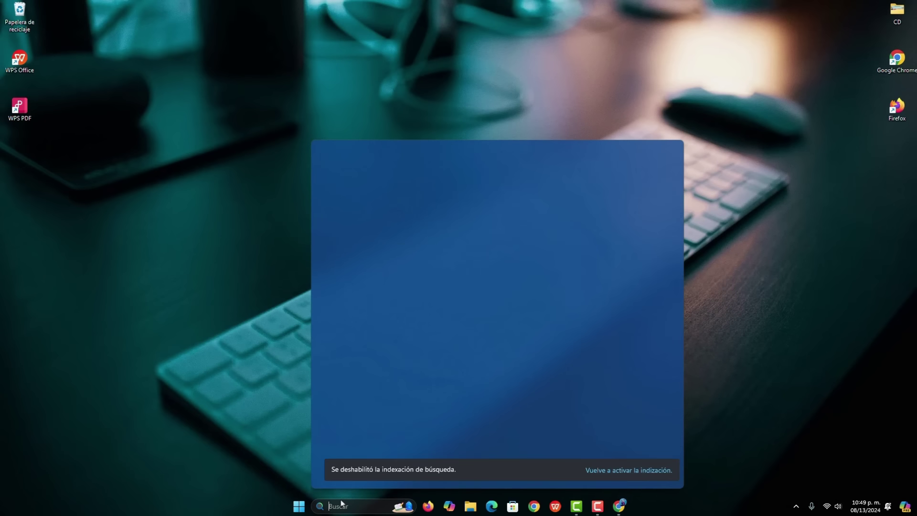
{"action": "left_click", "coordinate": [405, 201]}
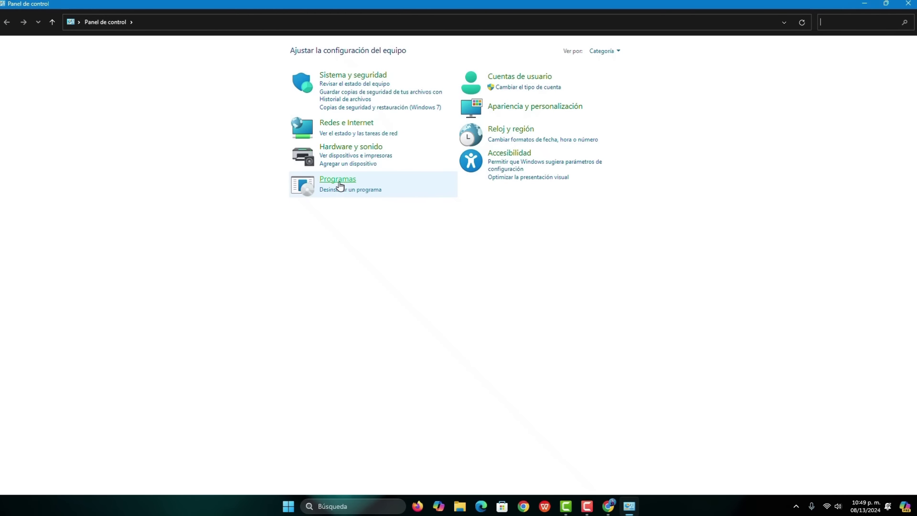
{"action": "left_click", "coordinate": [353, 190]}
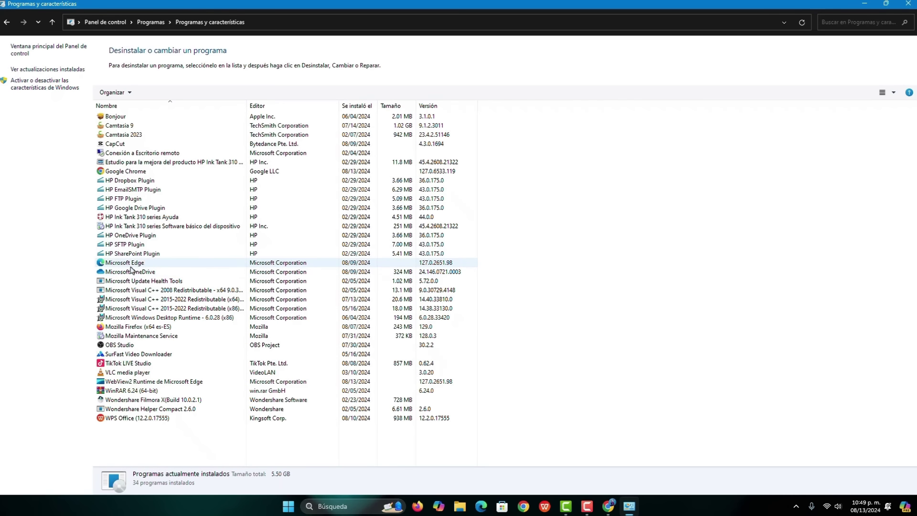
{"action": "left_click", "coordinate": [151, 157]}
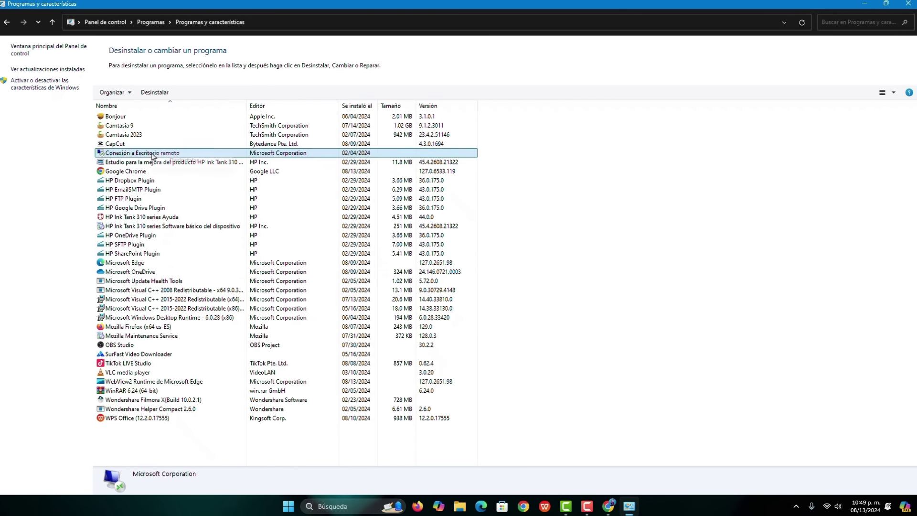
{"action": "right_click", "coordinate": [152, 156]}
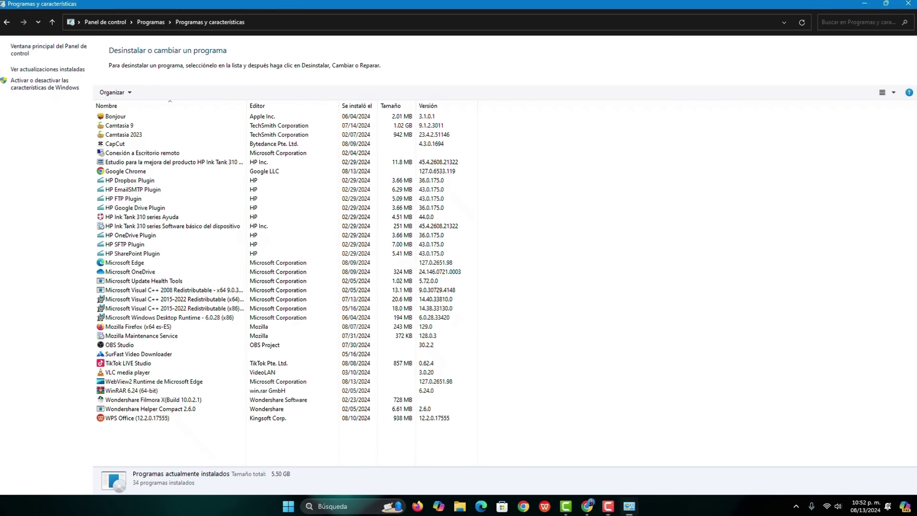
{"action": "left_click", "coordinate": [908, 4]}
Switch to Chrome, search for "implementacion de microsoft office 2021" and open the Learn Microsoft article on deploying Office LTSC 2021.
{"action": "left_click", "coordinate": [598, 506]}
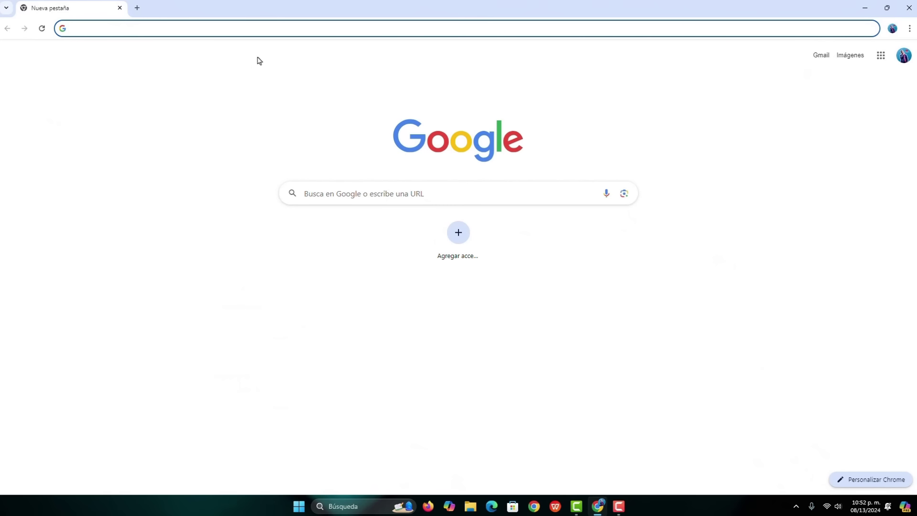
{"action": "type", "text": "implem"}
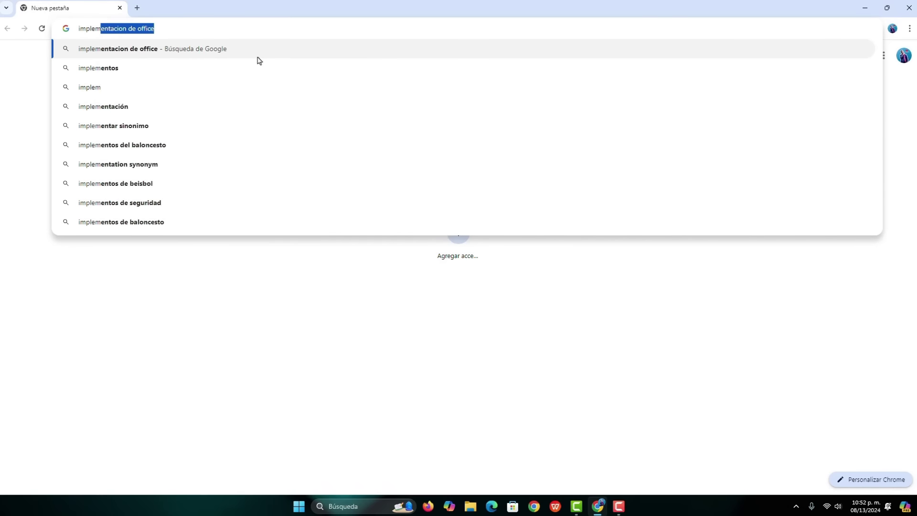
{"action": "type", "text": "entacion de microsoft office 2"}
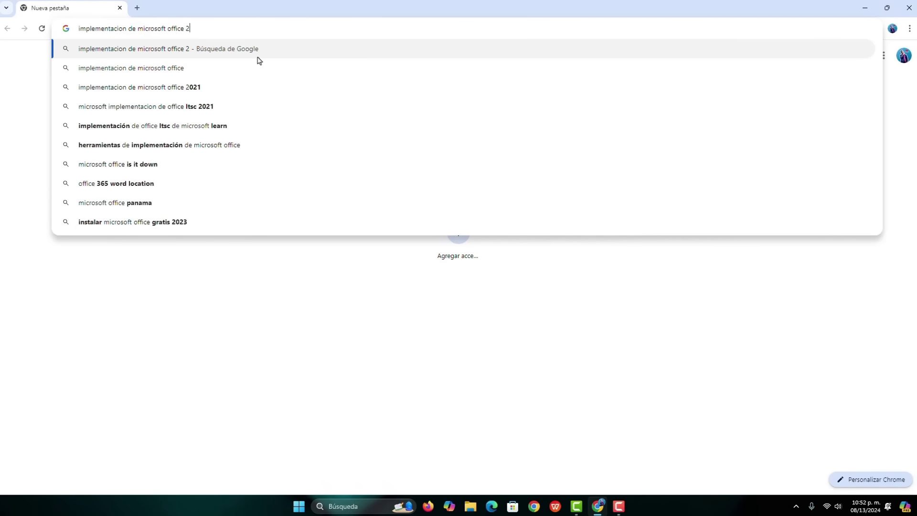
{"action": "type", "text": "021"}
{"action": "key", "text": "Return"}
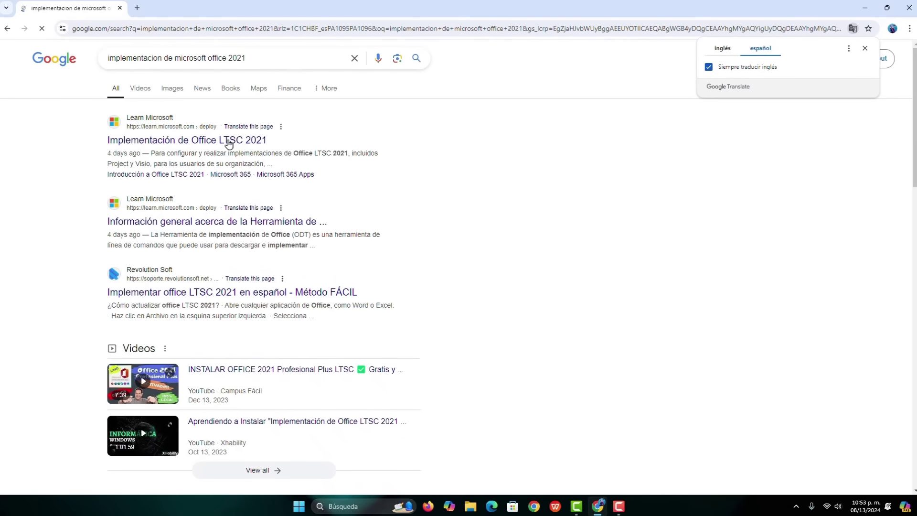
{"action": "left_click", "coordinate": [213, 145]}
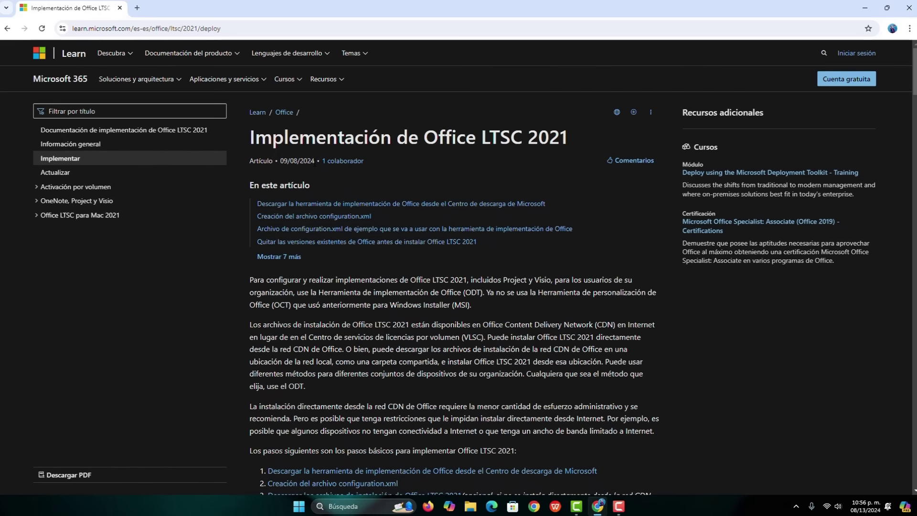
Open the article's Office Deployment Tool link and download the tool in English.
{"action": "scroll", "coordinate": [457, 268], "scroll_direction": "down", "scroll_amount": 6}
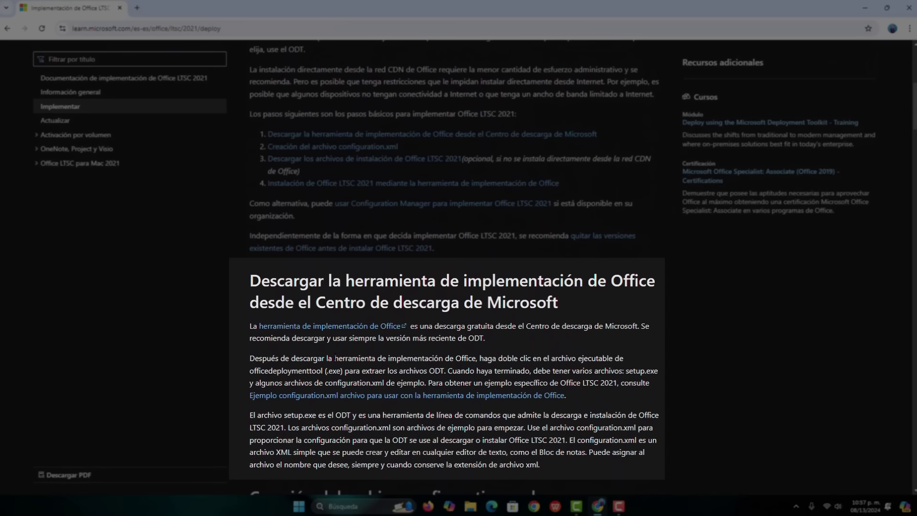
{"action": "left_click", "coordinate": [330, 330]}
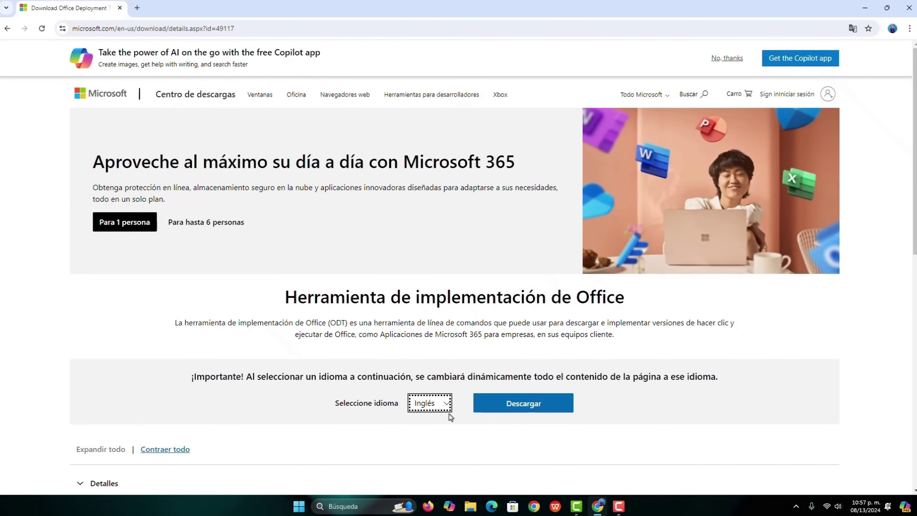
{"action": "left_click", "coordinate": [524, 406]}
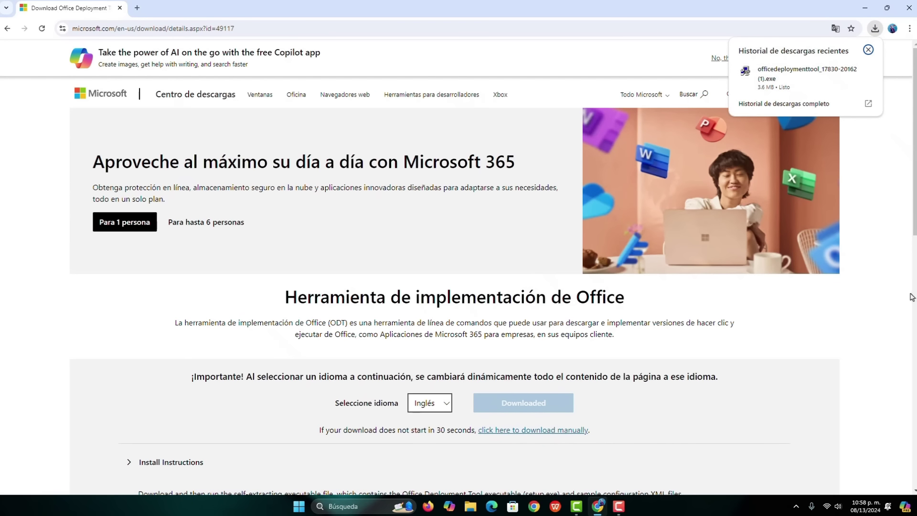
Create a new folder on the desktop named MICROSOFT OFFICE 2021.
{"action": "left_click", "coordinate": [865, 5]}
{"action": "left_click_drag", "start_coordinate": [74, 213], "coordinate": [2, 150]}
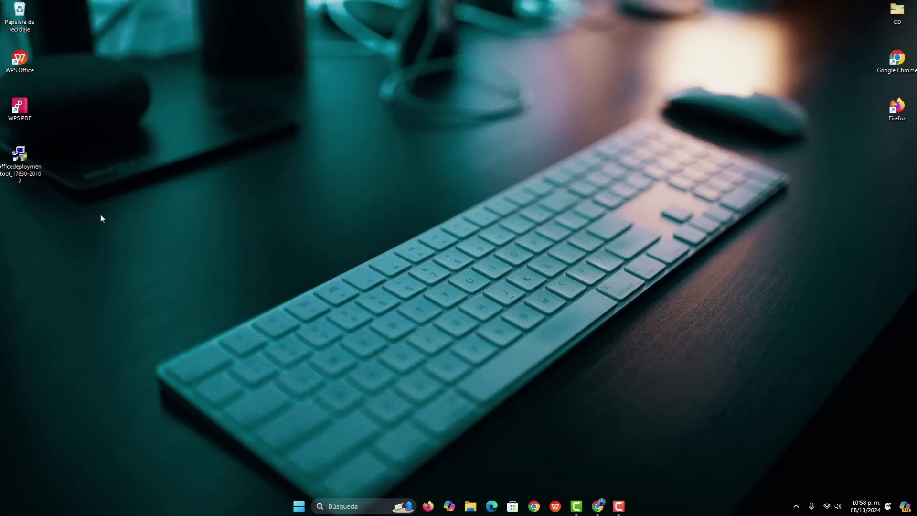
{"action": "right_click", "coordinate": [55, 211]}
{"action": "mouse_move", "coordinate": [101, 286]}
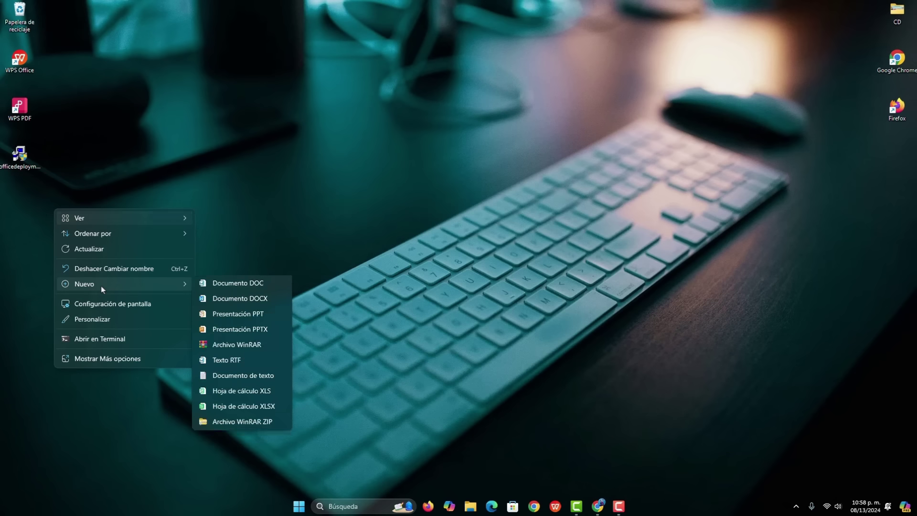
{"action": "left_click", "coordinate": [207, 284]}
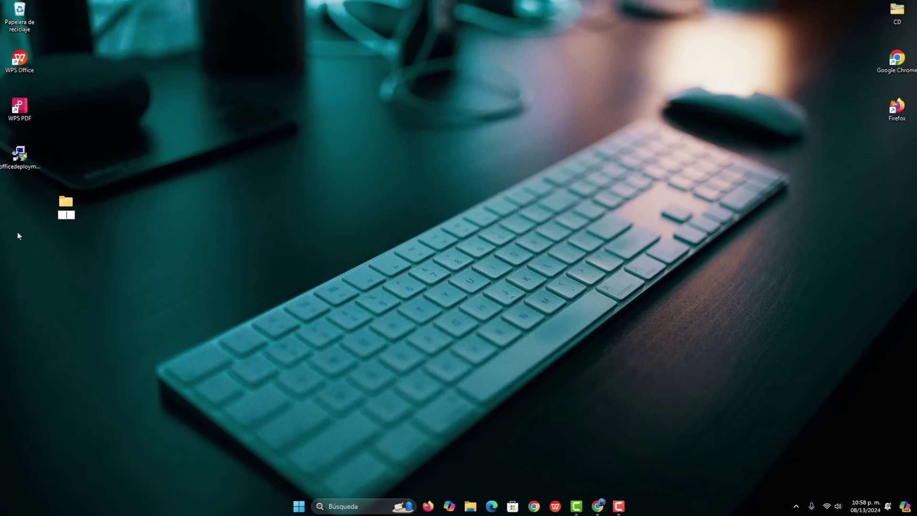
{"action": "type", "text": "MICROSOFT OFFIC"}
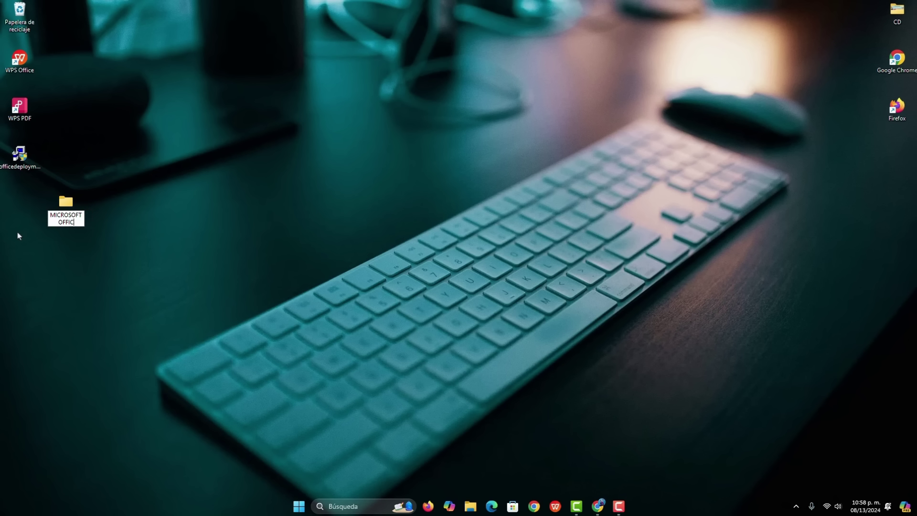
{"action": "type", "text": "E 2021"}
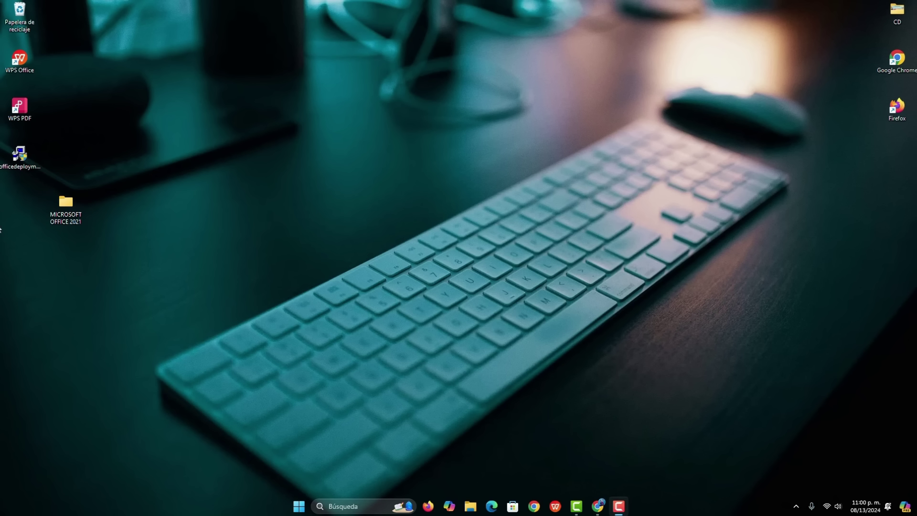
Run the downloaded deployment tool, accept the license terms and extract its files into the MICROSOFT OFFICE 2021 folder.
{"action": "left_click", "coordinate": [19, 167]}
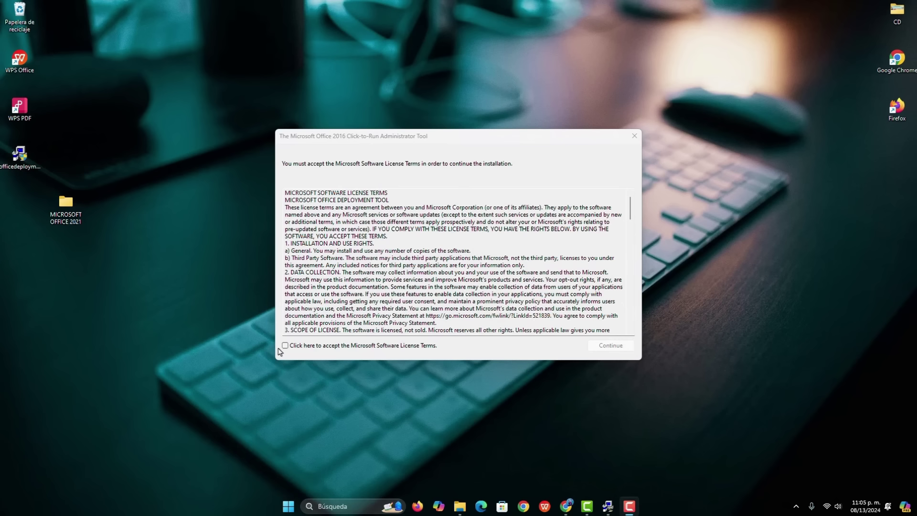
{"action": "left_click", "coordinate": [284, 347]}
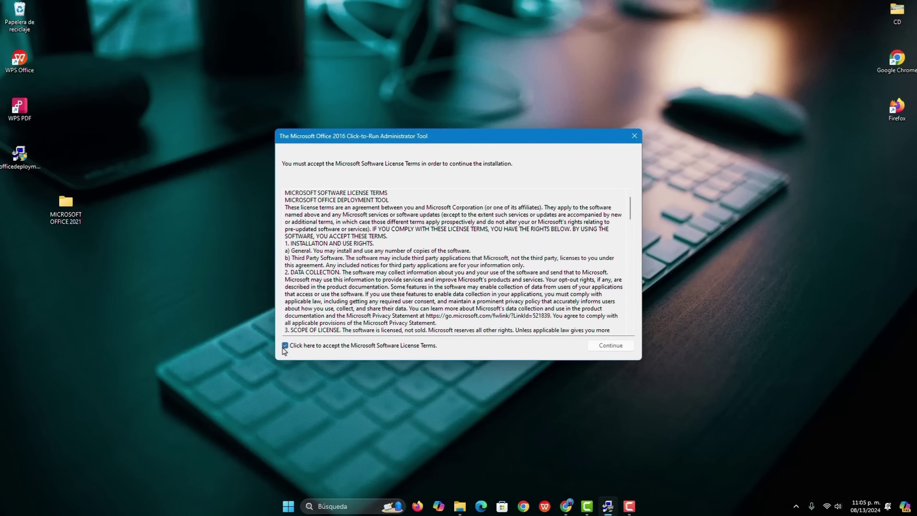
{"action": "left_click", "coordinate": [611, 345]}
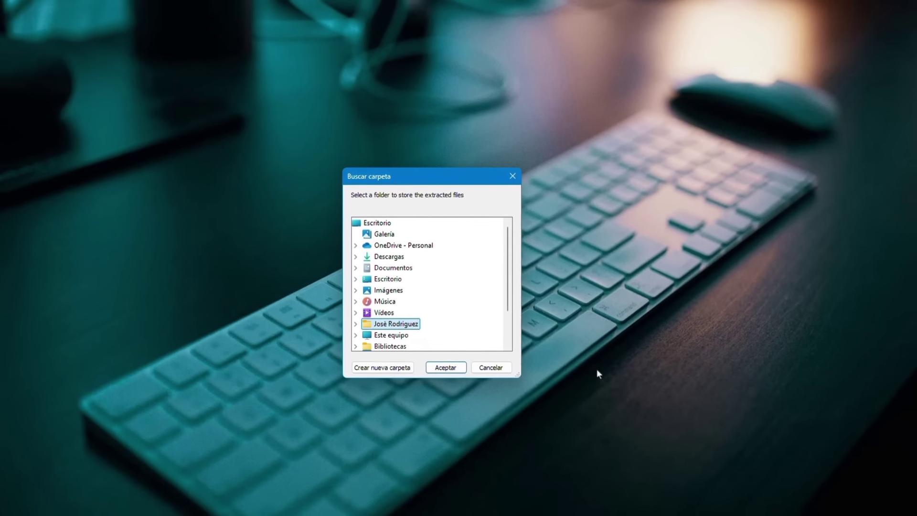
{"action": "key", "text": "End"}
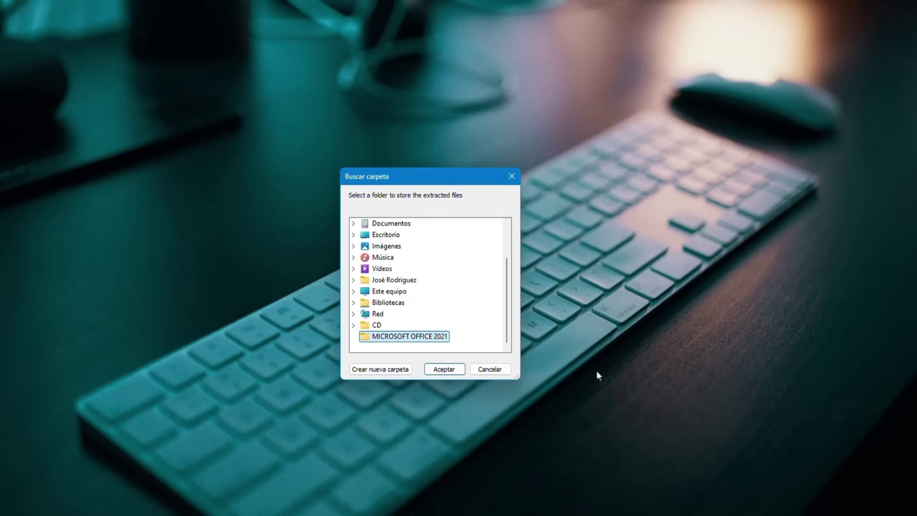
{"action": "key", "text": "Return"}
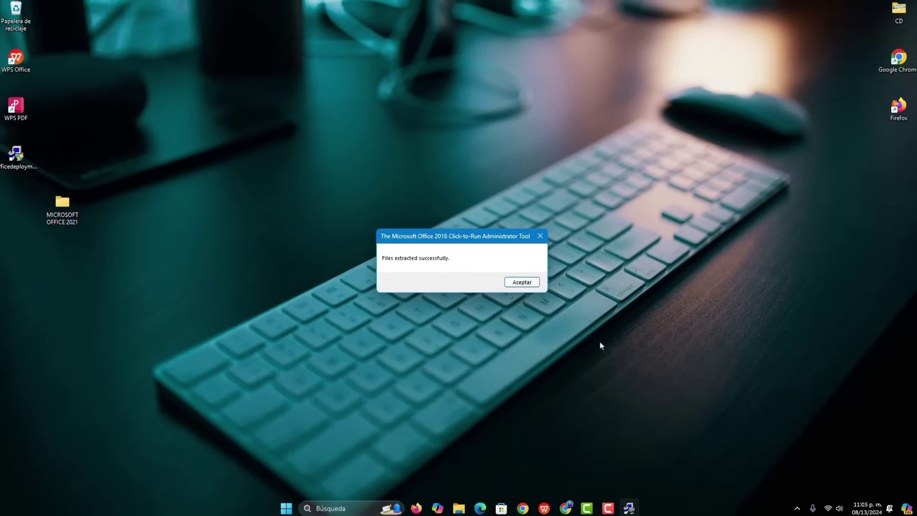
{"action": "key", "text": "Return"}
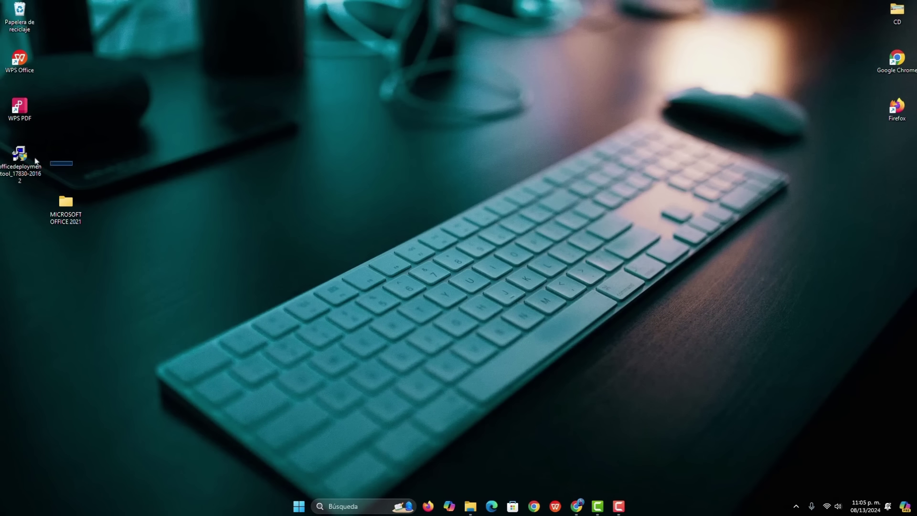
Remove the deployment tool installer from the desktop and delete configuration-Office365-x64 from the MICROSOFT OFFICE 2021 folder.
{"action": "left_click_drag", "start_coordinate": [24, 173], "coordinate": [65, 211]}
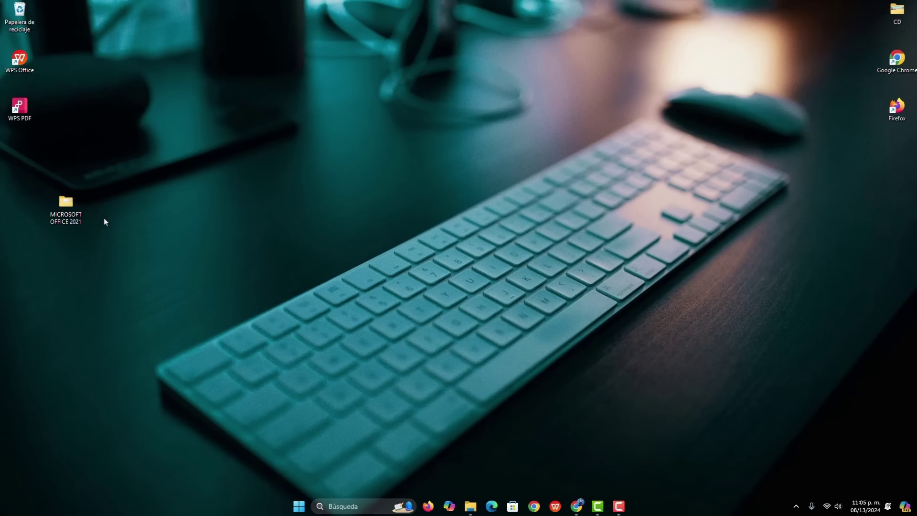
{"action": "double_click", "coordinate": [74, 203]}
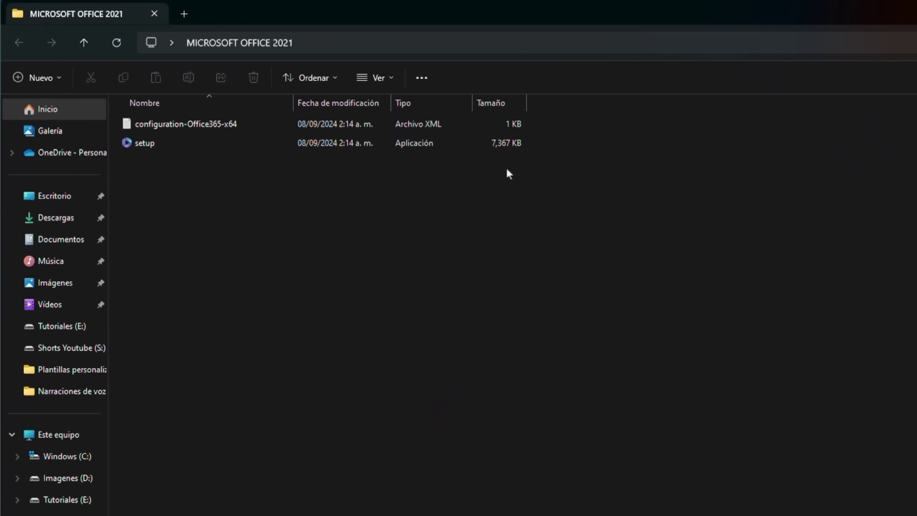
{"action": "left_click", "coordinate": [480, 124]}
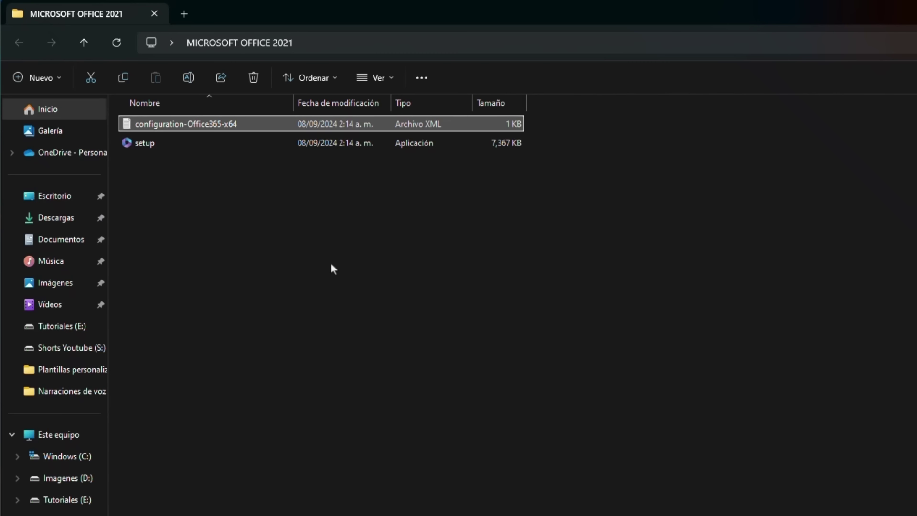
{"action": "key", "text": "Delete"}
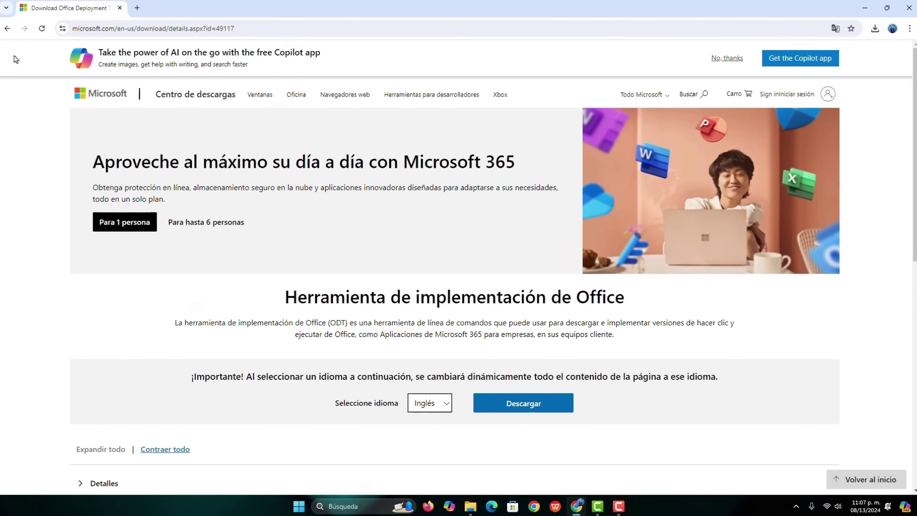
Return to the deployment article in Chrome and open the Office Customization Tool (OCT) from the configuration.xml section.
{"action": "left_click", "coordinate": [7, 28]}
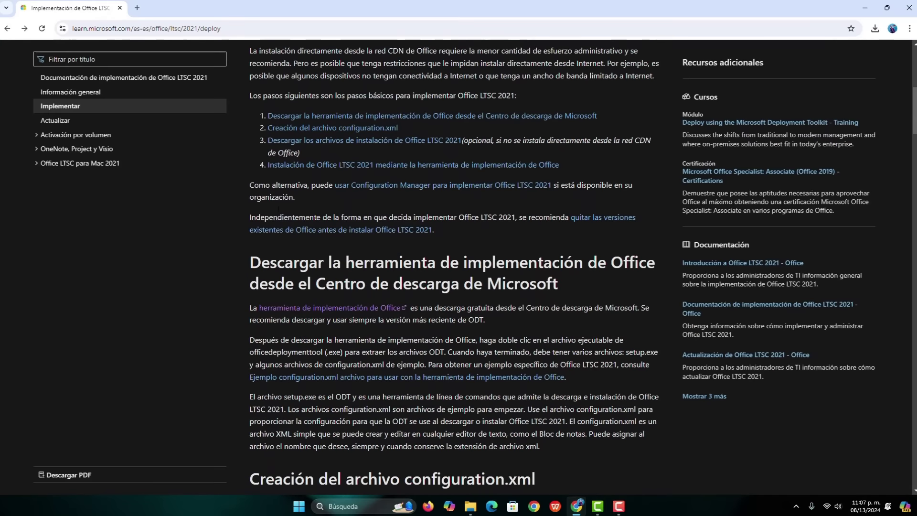
{"action": "scroll", "coordinate": [279, 209], "scroll_direction": "down", "scroll_amount": 6}
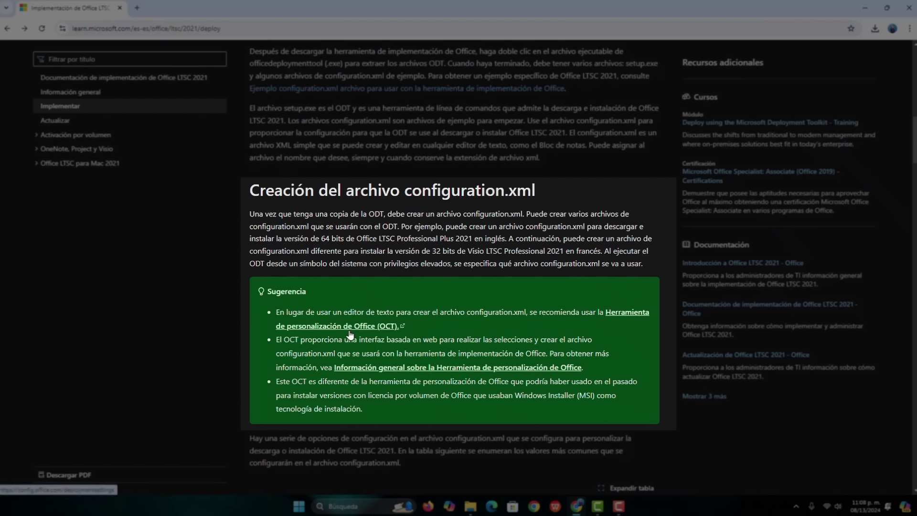
{"action": "left_click", "coordinate": [376, 332]}
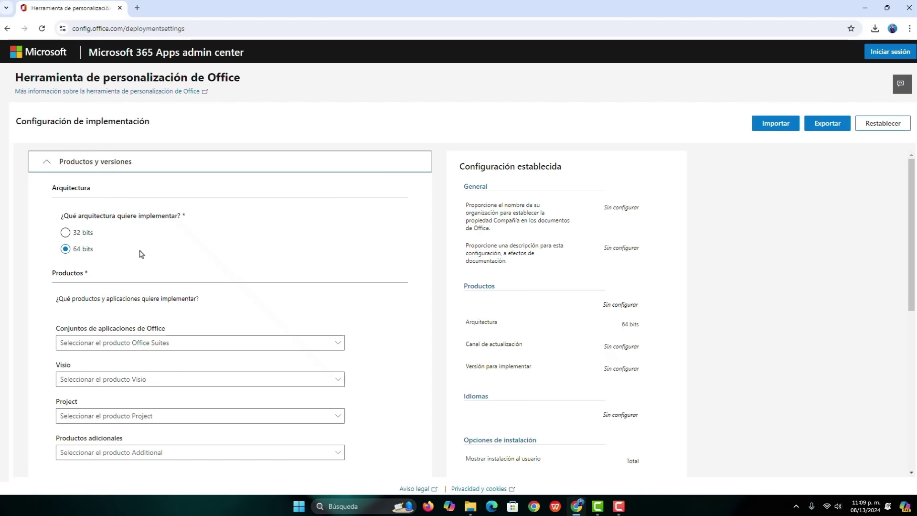
Check the PC's system information and choose Office LTSC Professional Plus 2021: licencia por volumen as the Office suite.
{"action": "right_click", "coordinate": [298, 511]}
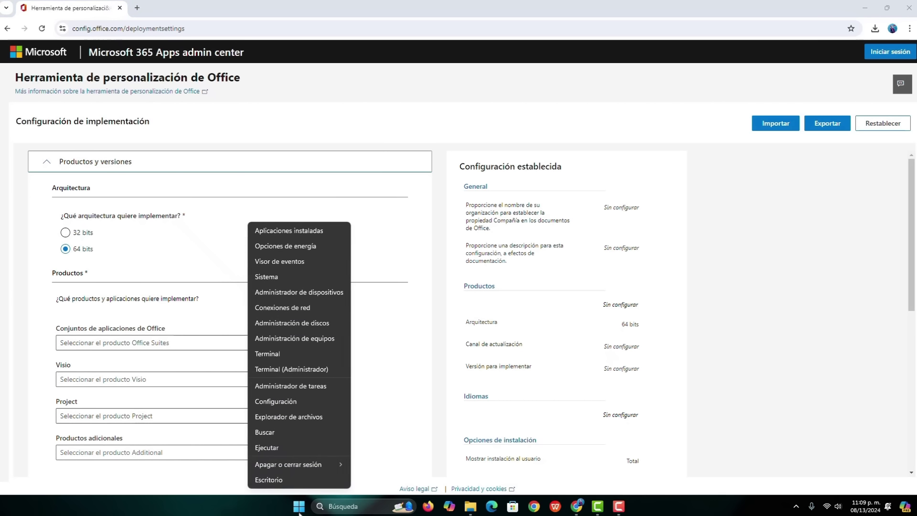
{"action": "left_click", "coordinate": [261, 281]}
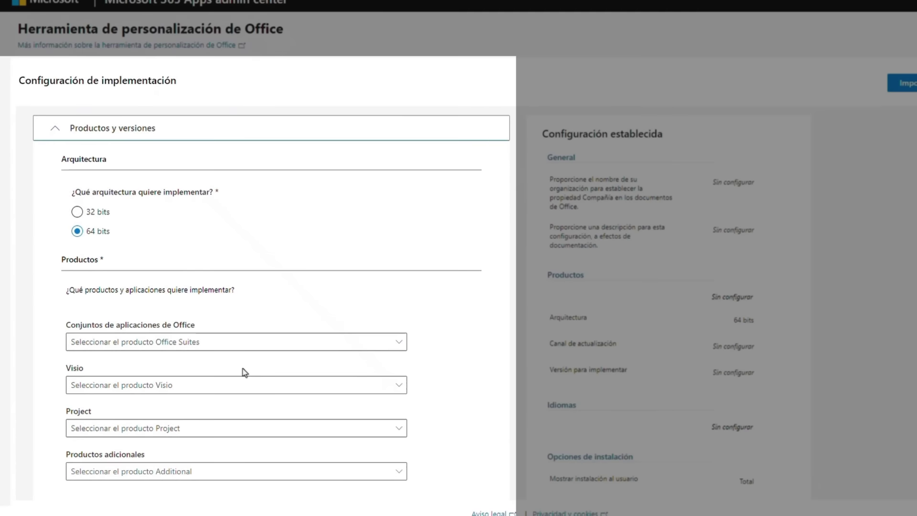
{"action": "left_click", "coordinate": [102, 342]}
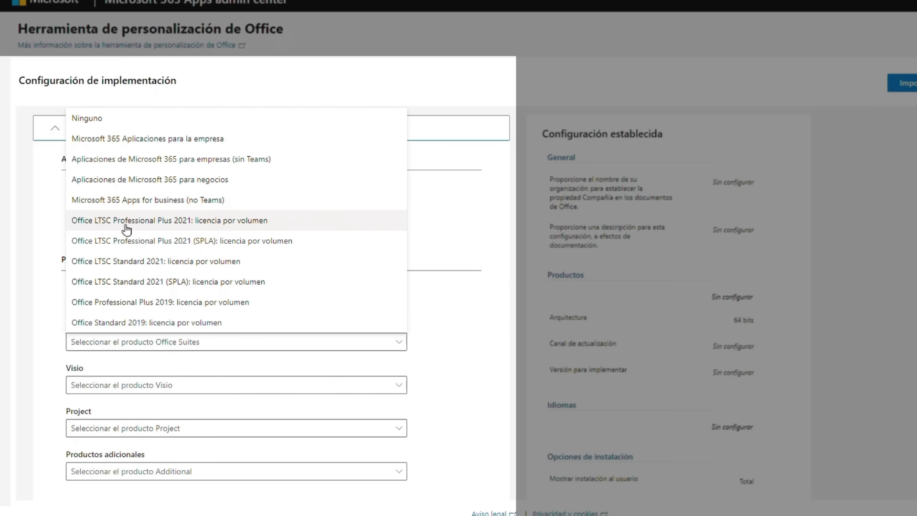
{"action": "left_click", "coordinate": [174, 222]}
{"action": "scroll", "coordinate": [185, 316], "scroll_direction": "down", "scroll_amount": 2}
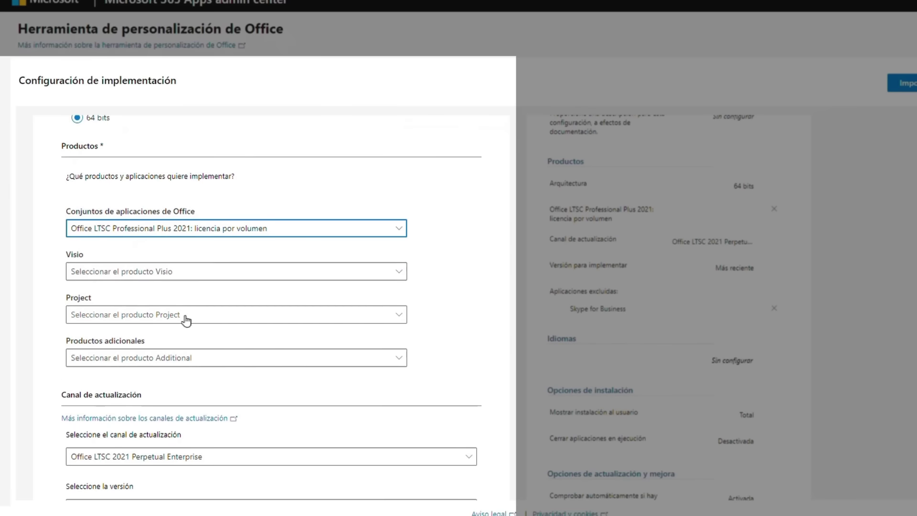
Add Visio LTSC Professional 2021: licencia por volumen and Project Professional 2021: licencia por volumen to the deployment, with no additional product.
{"action": "left_click", "coordinate": [76, 273]}
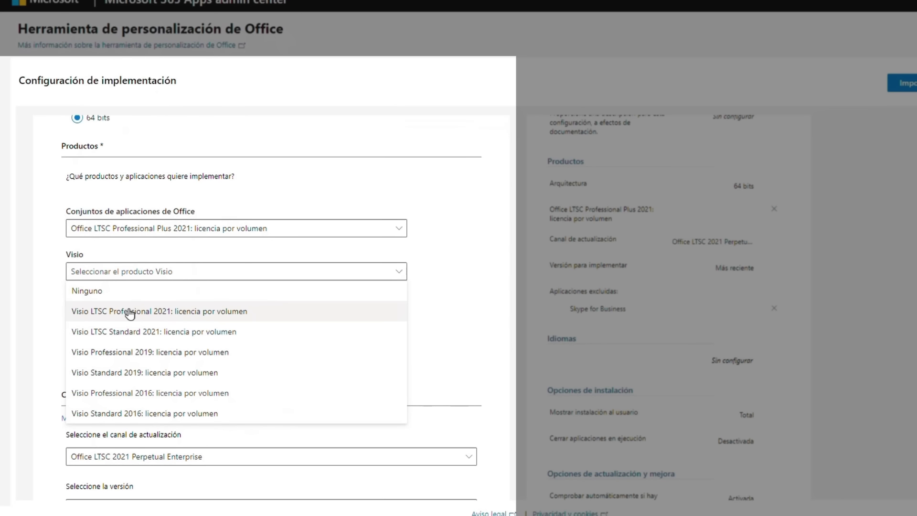
{"action": "left_click", "coordinate": [129, 312]}
{"action": "left_click", "coordinate": [132, 316]}
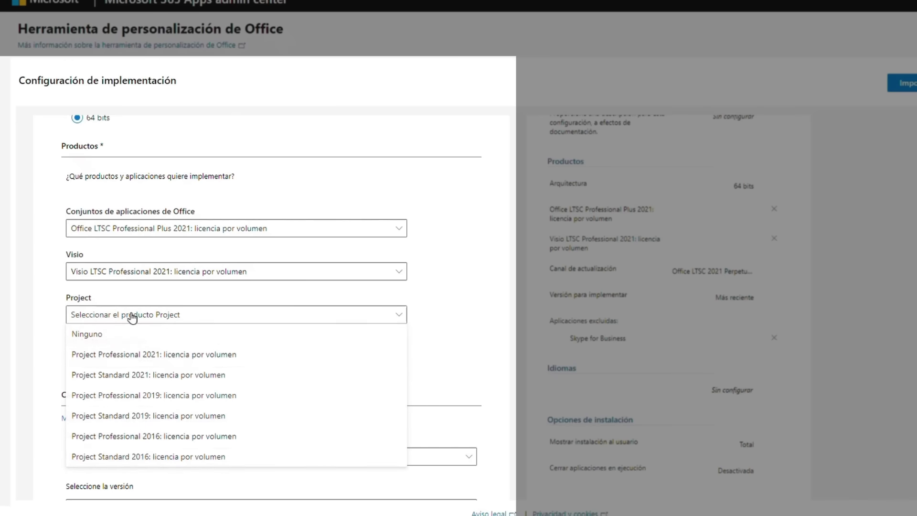
{"action": "left_click", "coordinate": [123, 356]}
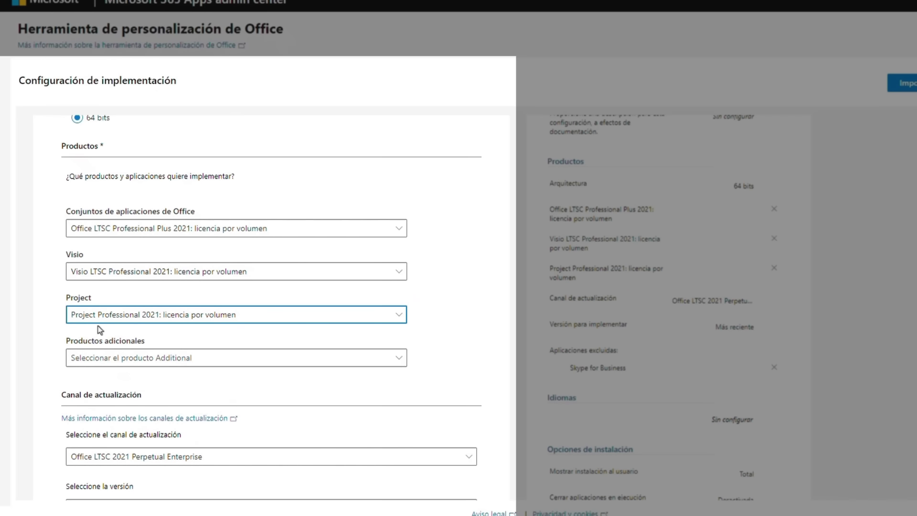
{"action": "key", "text": "Tab"}
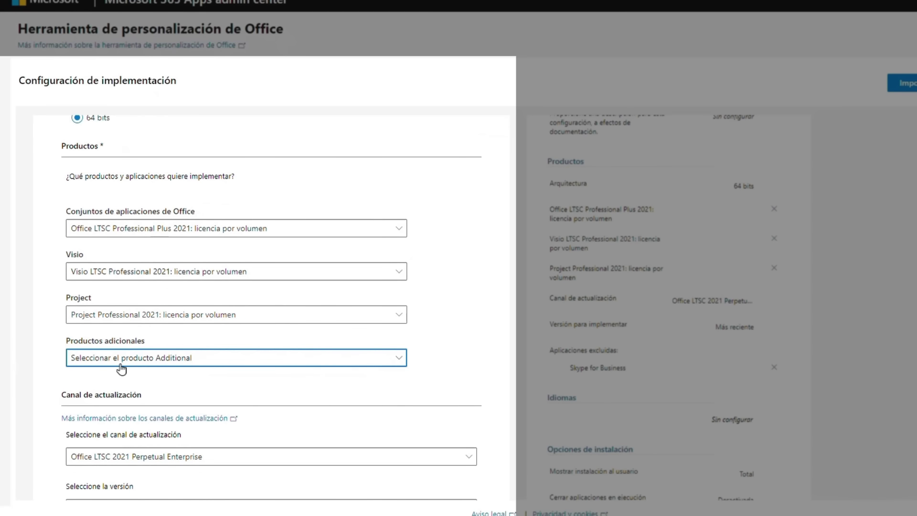
Exclude OneDrive Desktop and Outlook from the included applications and continue to the language settings.
{"action": "scroll", "coordinate": [158, 371], "scroll_direction": "down", "scroll_amount": 2}
{"action": "scroll", "coordinate": [162, 368], "scroll_direction": "down", "scroll_amount": 3}
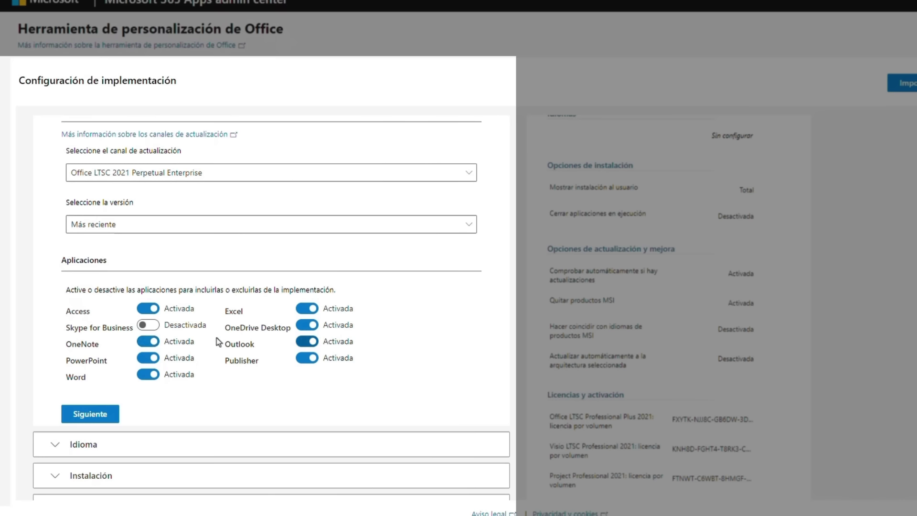
{"action": "left_click", "coordinate": [306, 325]}
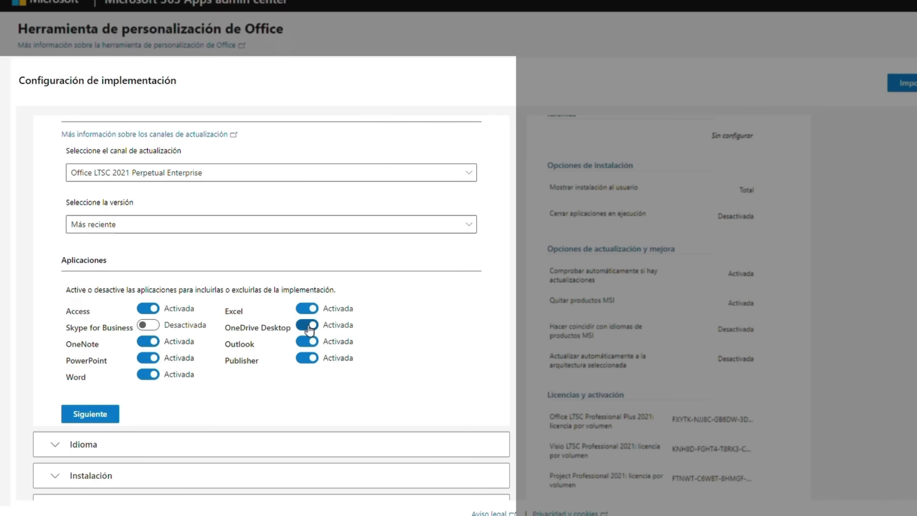
{"action": "left_click", "coordinate": [297, 342]}
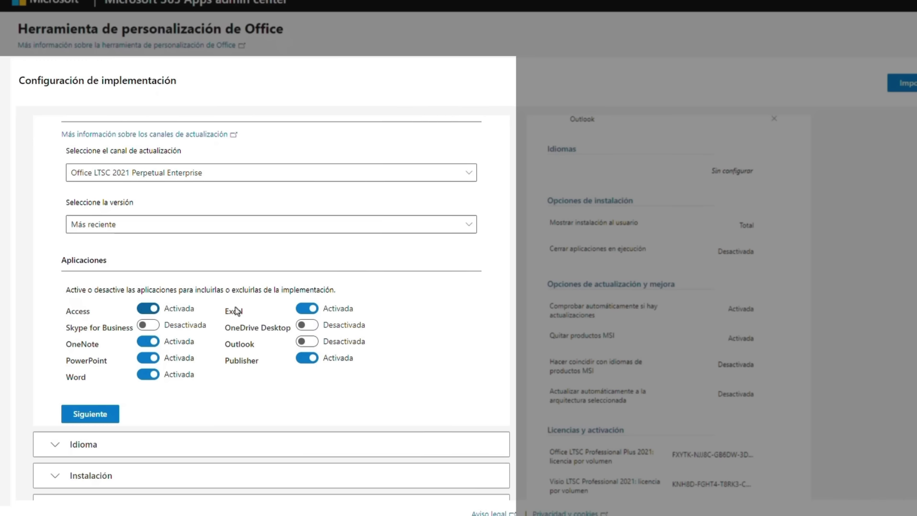
{"action": "scroll", "coordinate": [182, 342], "scroll_direction": "down", "scroll_amount": 1}
{"action": "scroll", "coordinate": [183, 340], "scroll_direction": "down", "scroll_amount": 3}
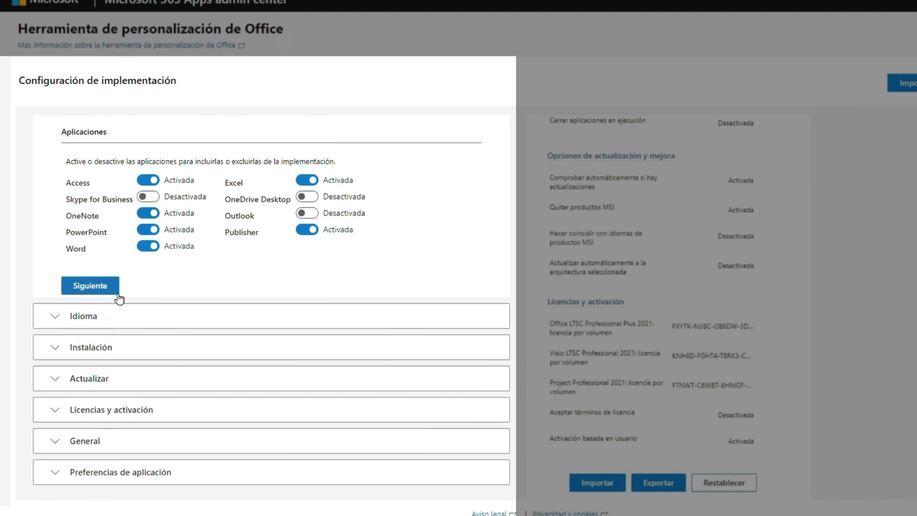
{"action": "left_click", "coordinate": [107, 289]}
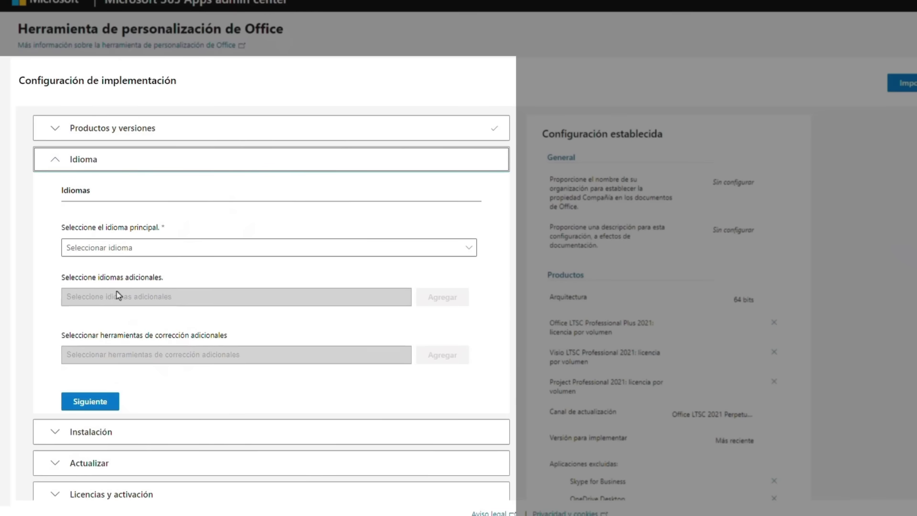
Set the primary language to Español (España, Internacional) and continue to the installation options.
{"action": "left_click", "coordinate": [148, 253]}
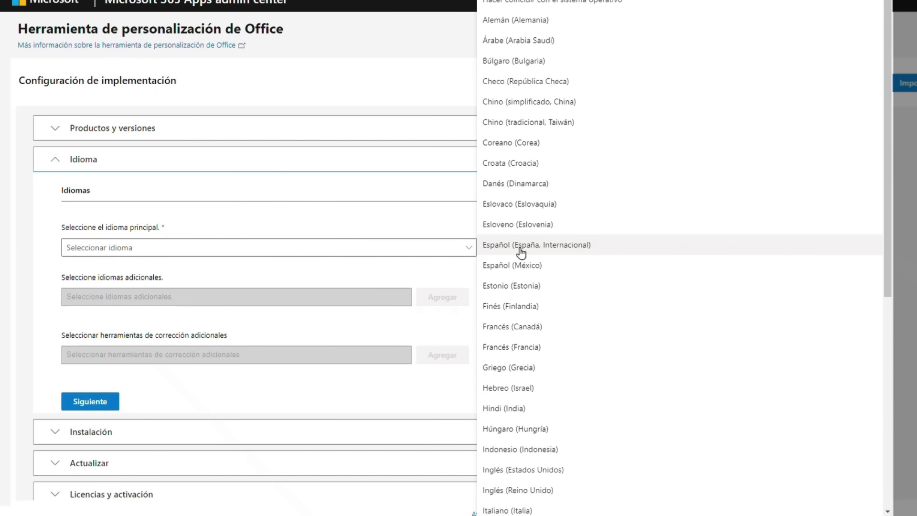
{"action": "left_click", "coordinate": [521, 245]}
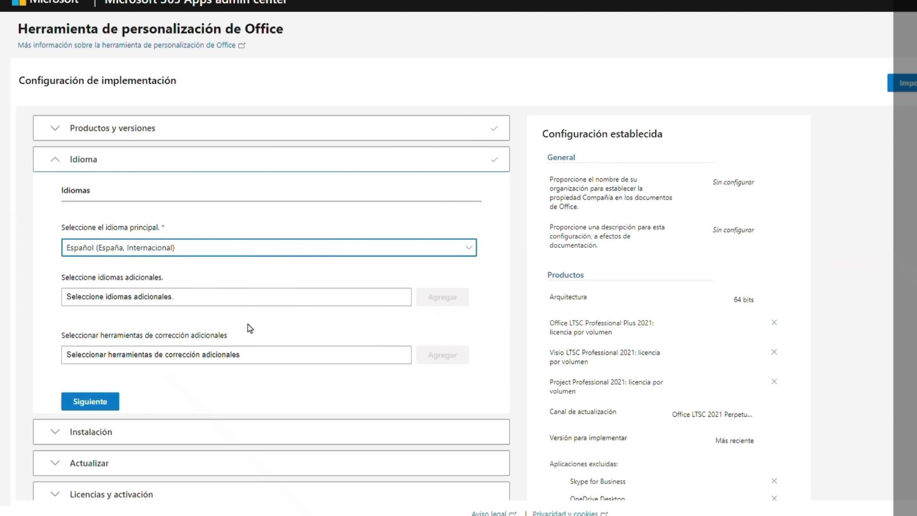
{"action": "scroll", "coordinate": [105, 359], "scroll_direction": "down", "scroll_amount": 1}
{"action": "left_click", "coordinate": [103, 352]}
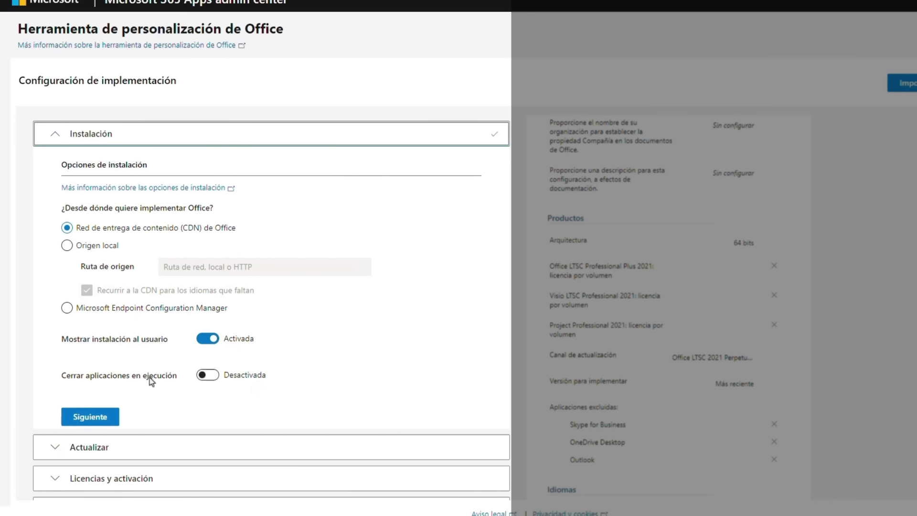
Keep the default installation options, disable uninstalling all MSI versions of Office in the update options, and continue to licensing.
{"action": "left_click", "coordinate": [90, 417]}
{"action": "scroll", "coordinate": [334, 270], "scroll_direction": "down", "scroll_amount": 3}
{"action": "left_click", "coordinate": [334, 258]}
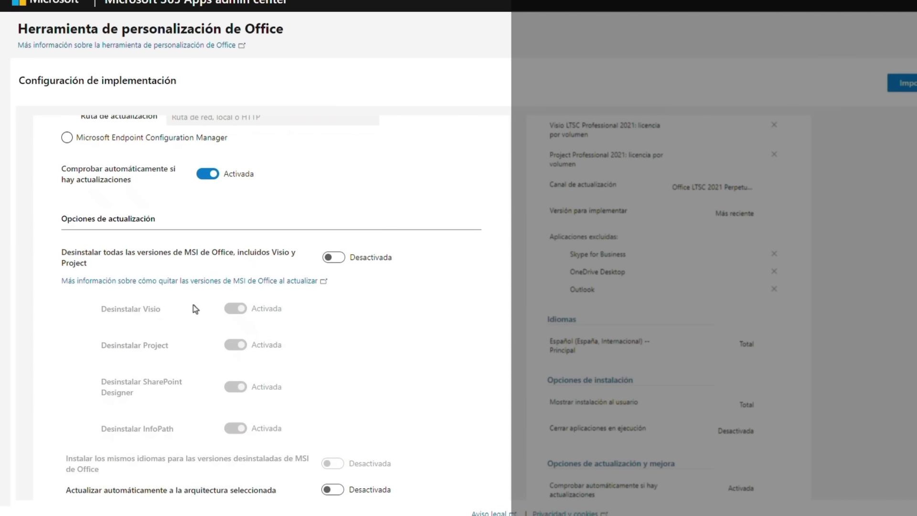
{"action": "scroll", "coordinate": [196, 309], "scroll_direction": "down", "scroll_amount": 3}
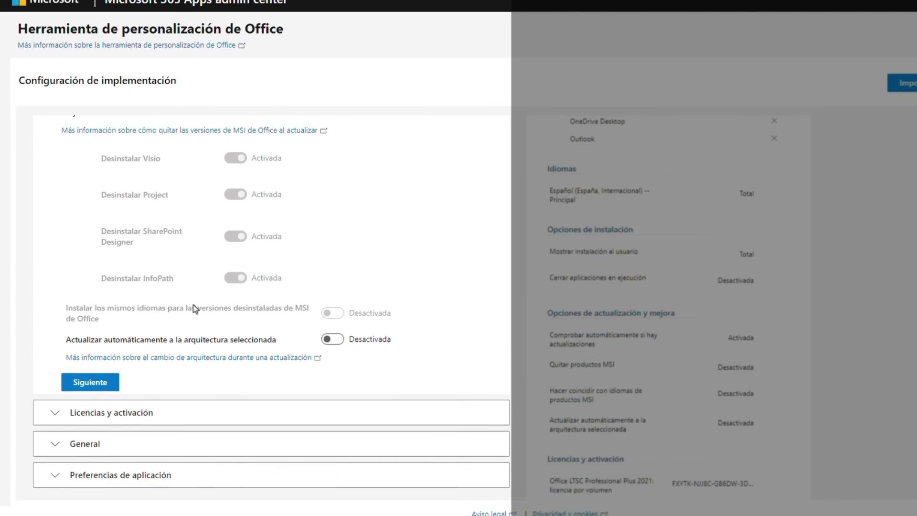
{"action": "left_click", "coordinate": [91, 362]}
Keep the default licensing, general and application preference settings and finish the deployment configuration.
{"action": "scroll", "coordinate": [285, 287], "scroll_direction": "down", "scroll_amount": 4}
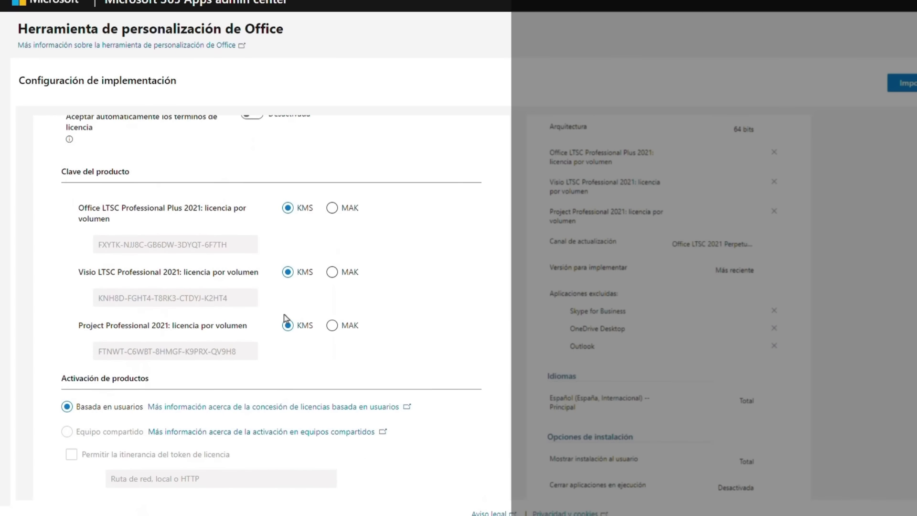
{"action": "left_click", "coordinate": [91, 484]}
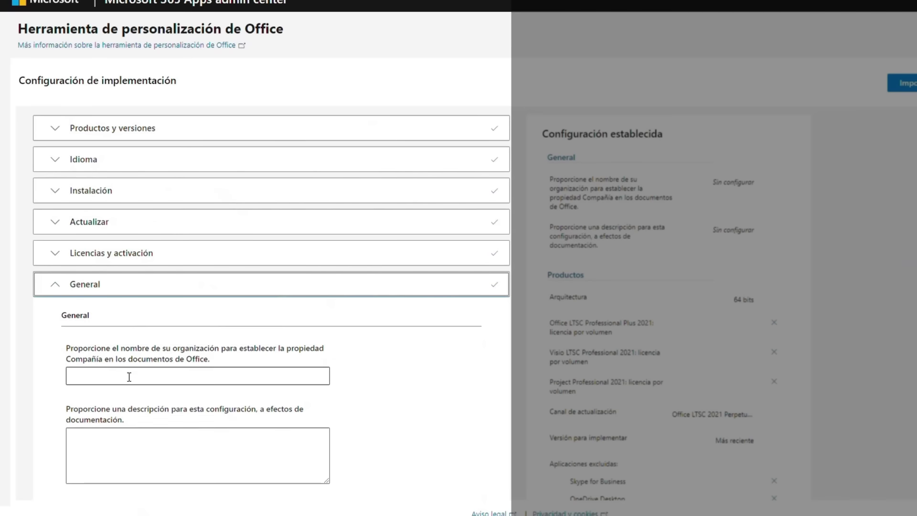
{"action": "scroll", "coordinate": [129, 382], "scroll_direction": "down", "scroll_amount": 5}
{"action": "left_click", "coordinate": [88, 286]}
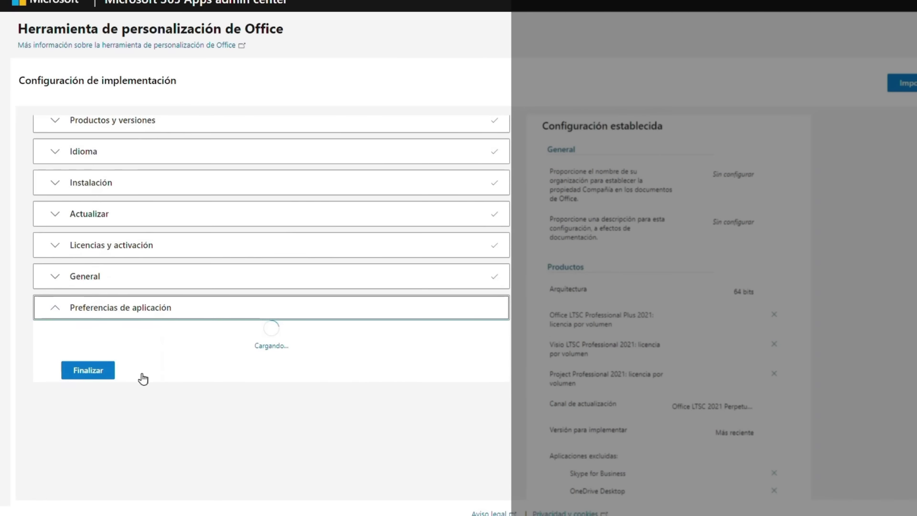
{"action": "scroll", "coordinate": [107, 402], "scroll_direction": "down", "scroll_amount": 1}
{"action": "scroll", "coordinate": [108, 403], "scroll_direction": "down", "scroll_amount": 15}
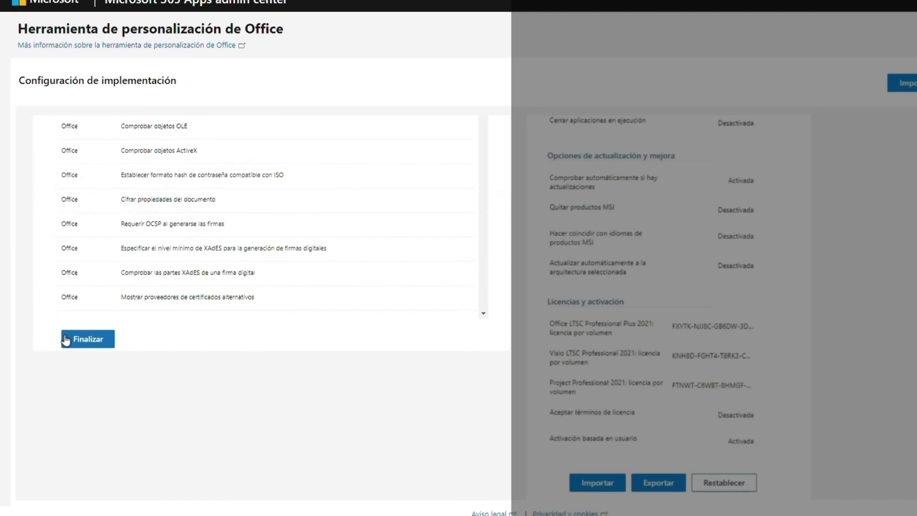
{"action": "left_click", "coordinate": [69, 337]}
Review the configuration summary and start exporting it with Formatos de Office Open XML as the default file format.
{"action": "scroll", "coordinate": [653, 325], "scroll_direction": "up", "scroll_amount": 6}
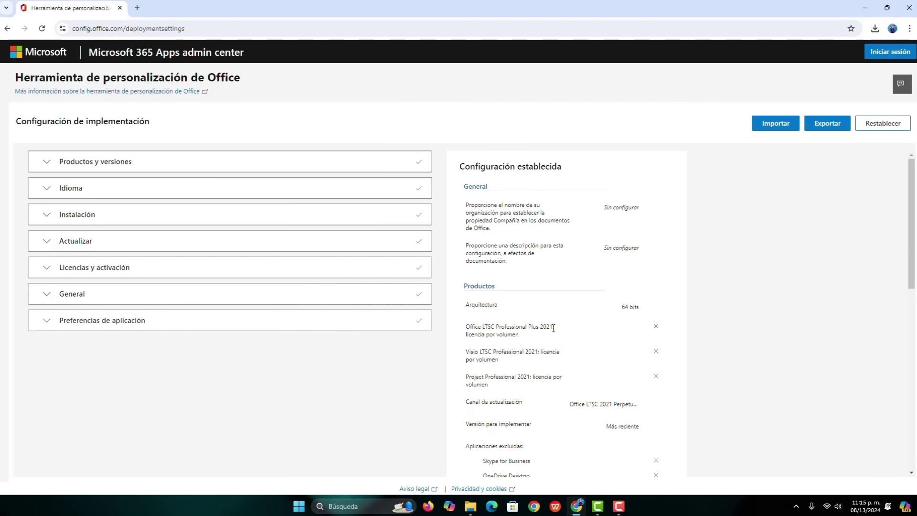
{"action": "scroll", "coordinate": [553, 329], "scroll_direction": "down", "scroll_amount": 10}
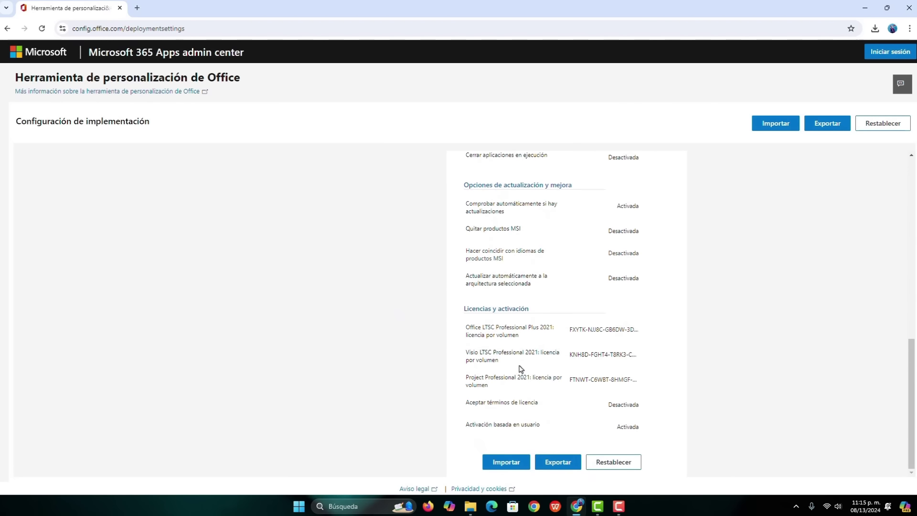
{"action": "left_click", "coordinate": [567, 466]}
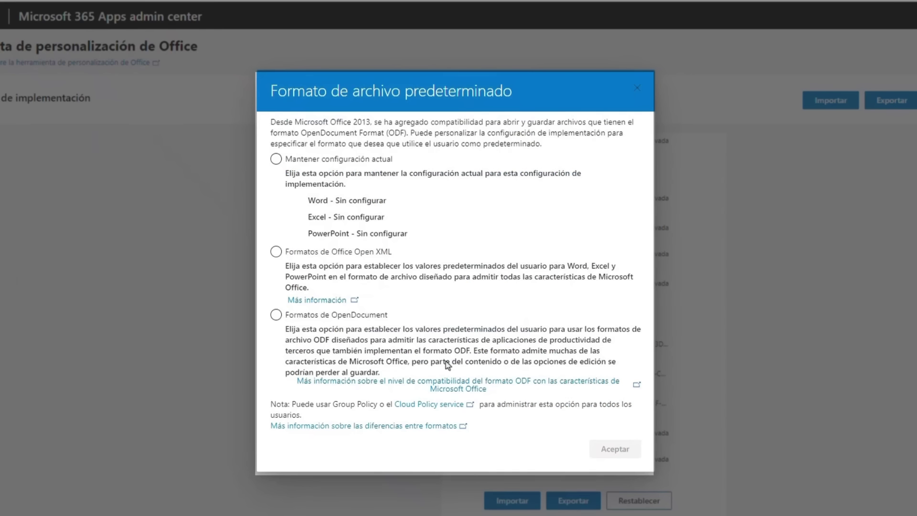
{"action": "left_click", "coordinate": [281, 257]}
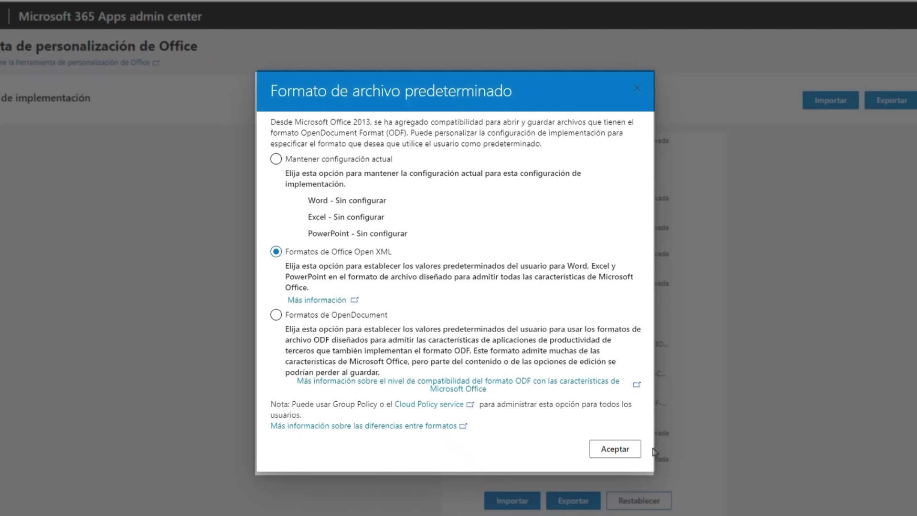
{"action": "left_click", "coordinate": [616, 449]}
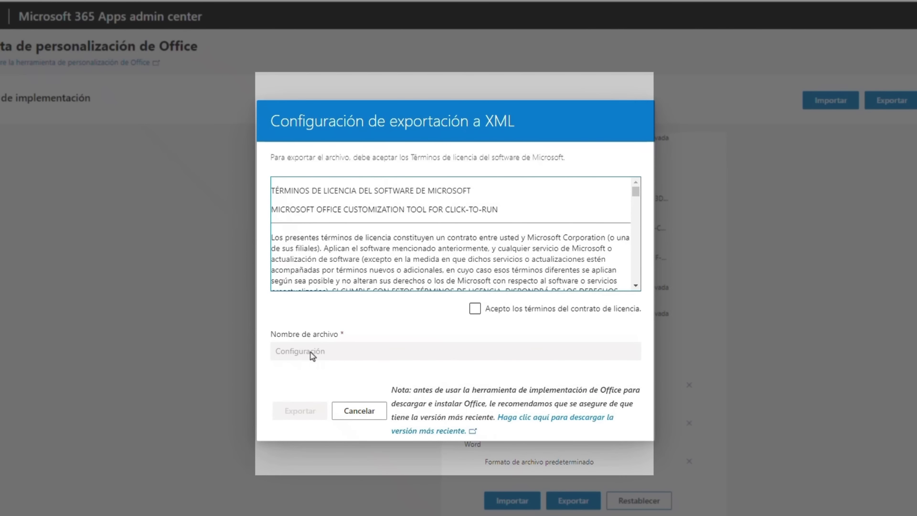
Accept the license terms and export the XML configuration under the file name Configuration.
{"action": "left_click", "coordinate": [475, 311]}
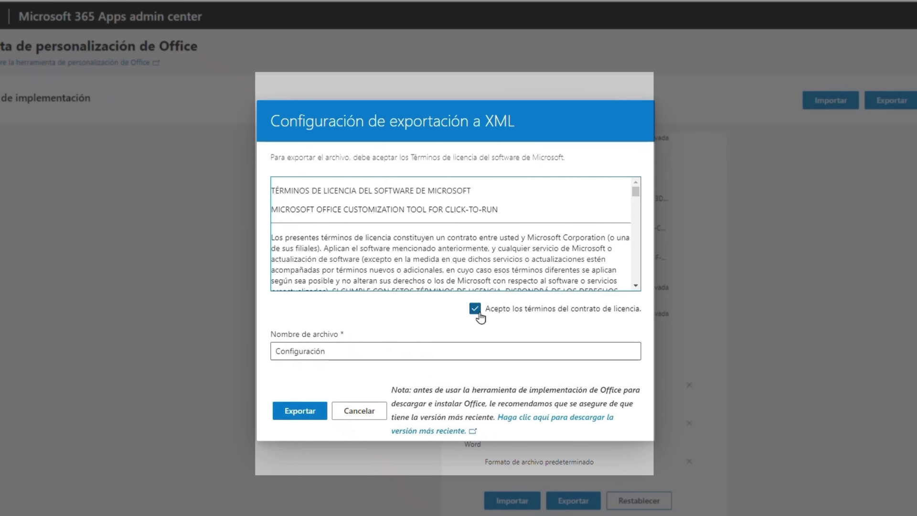
{"action": "left_click_drag", "start_coordinate": [353, 351], "coordinate": [313, 352]}
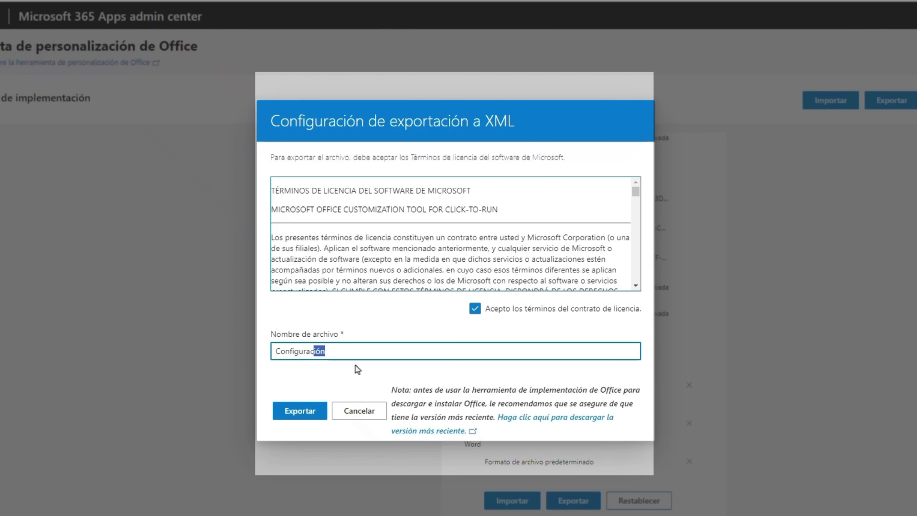
{"action": "key", "text": "BackSpace"}
{"action": "key", "text": "BackSpace"}
{"action": "type", "text": "tion"}
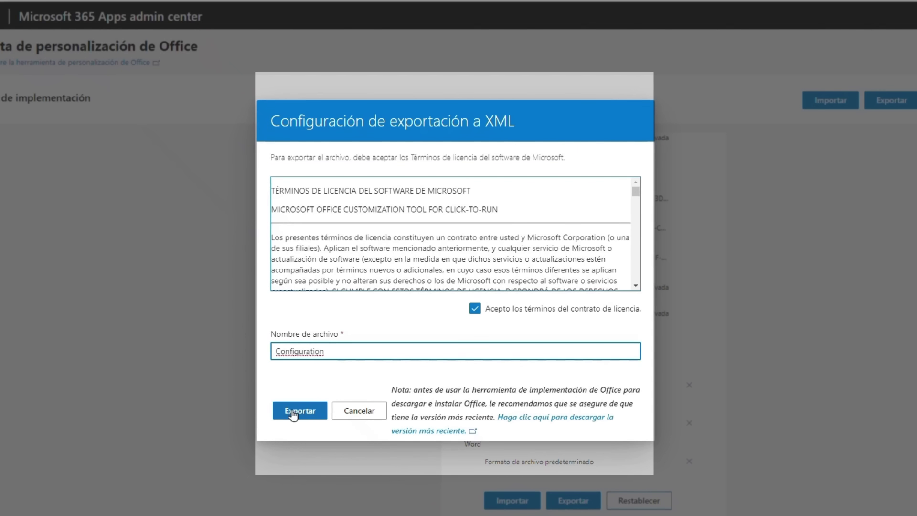
{"action": "left_click", "coordinate": [294, 412]}
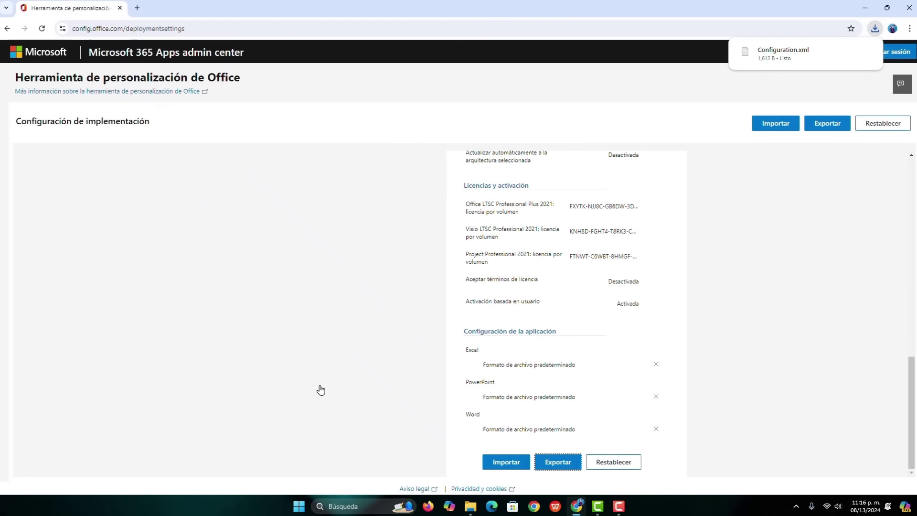
Move the Configuration file from the desktop into the MICROSOFT OFFICE 2021 folder and open that folder.
{"action": "mouse_move", "coordinate": [758, 50]}
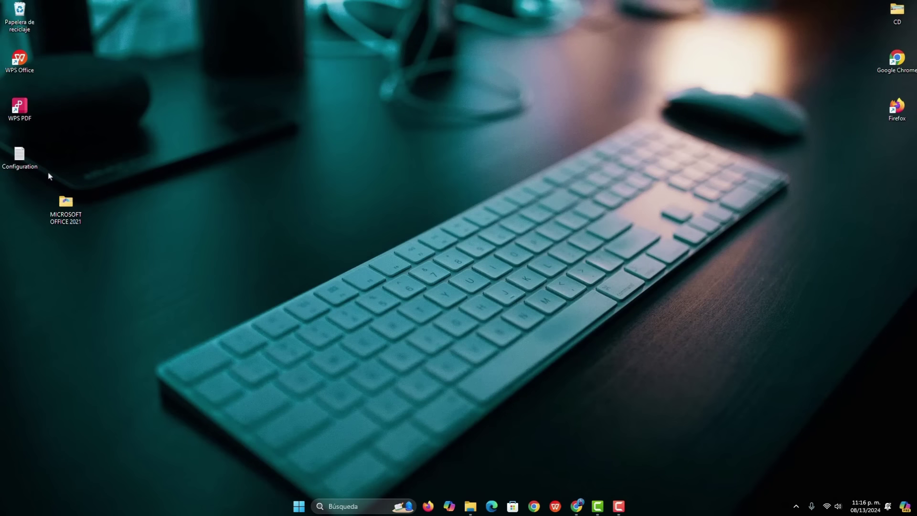
{"action": "left_click_drag", "start_coordinate": [21, 161], "coordinate": [69, 208]}
{"action": "double_click", "coordinate": [66, 205]}
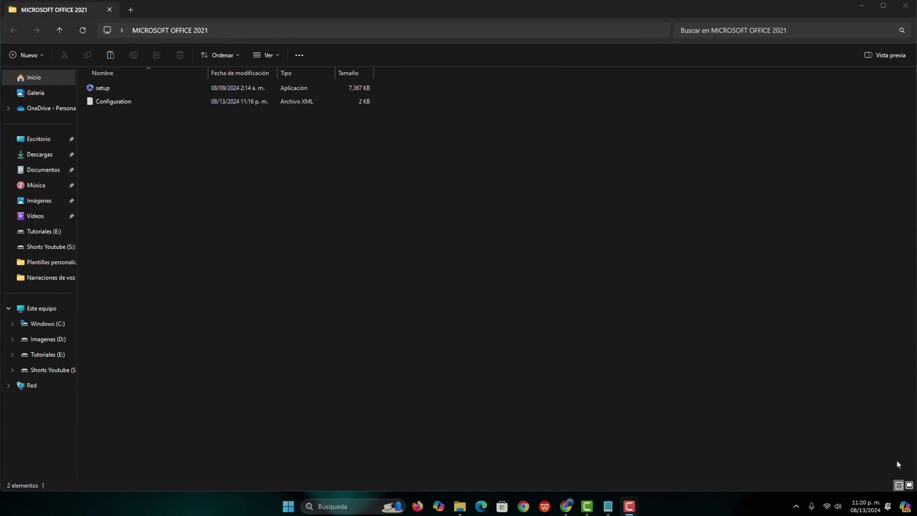
{"action": "left_click", "coordinate": [897, 458]}
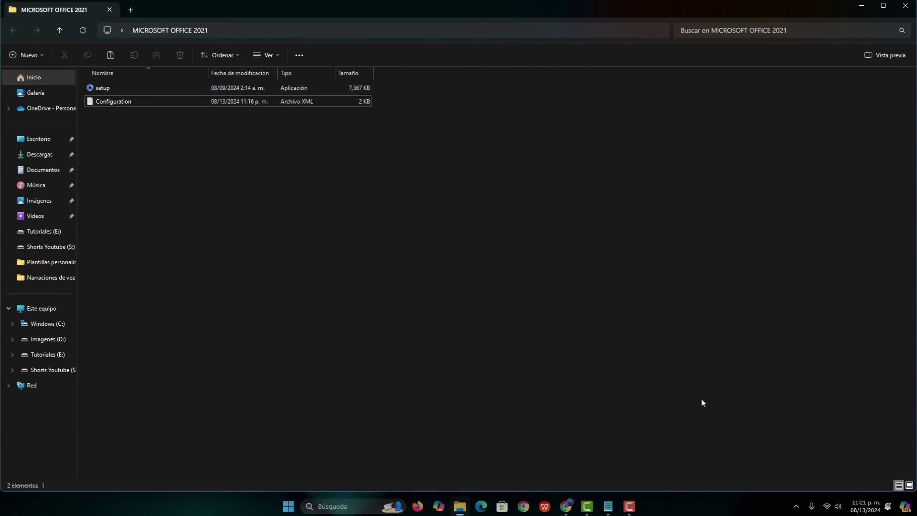
Search Windows for cmd and run Símbolo del sistema as administrator.
{"action": "left_click", "coordinate": [338, 504]}
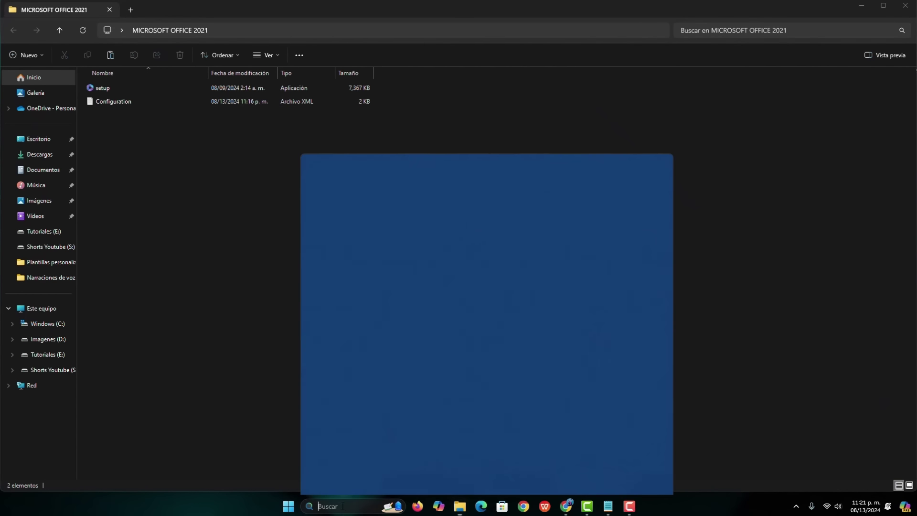
{"action": "type", "text": "cmd"}
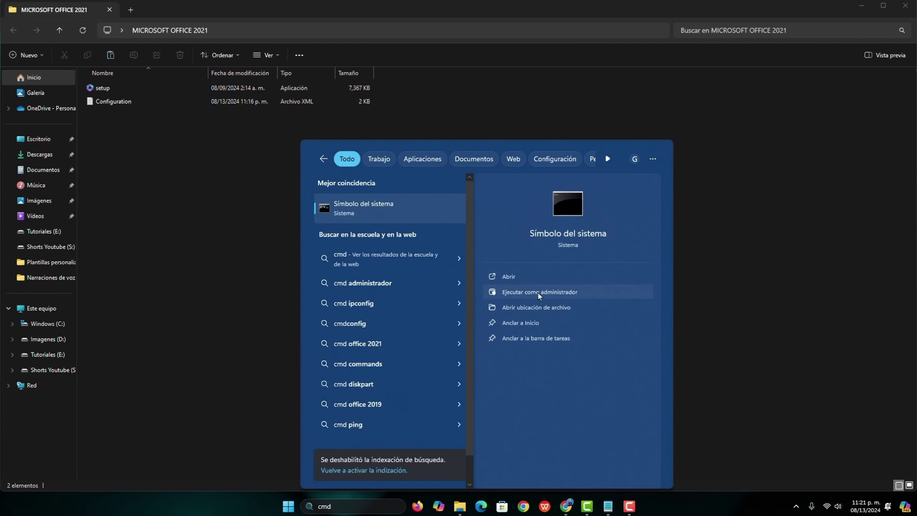
{"action": "left_click", "coordinate": [538, 293]}
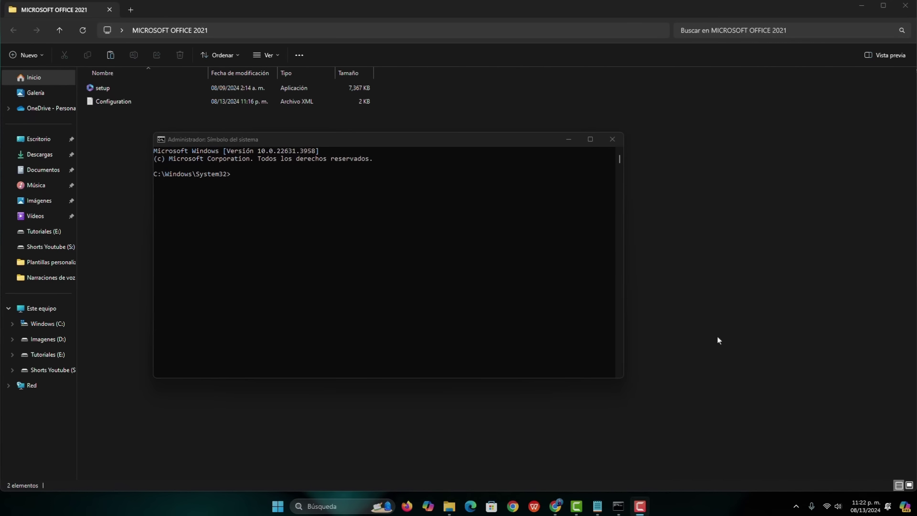
Change the command prompt's working directory to the MICROSOFT OFFICE 2021 folder on the desktop, using the path copied from File Explorer.
{"action": "left_click", "coordinate": [183, 177]}
{"action": "left_click", "coordinate": [282, 209]}
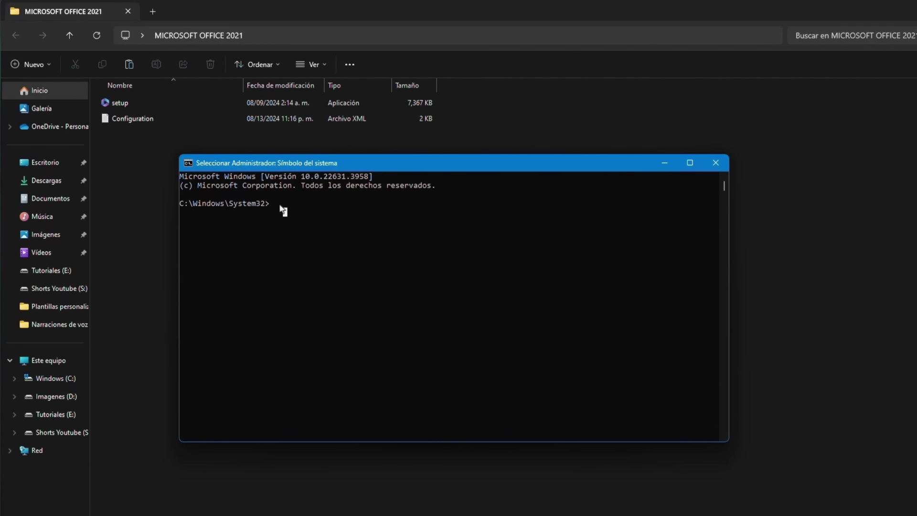
{"action": "type", "text": "Cd"}
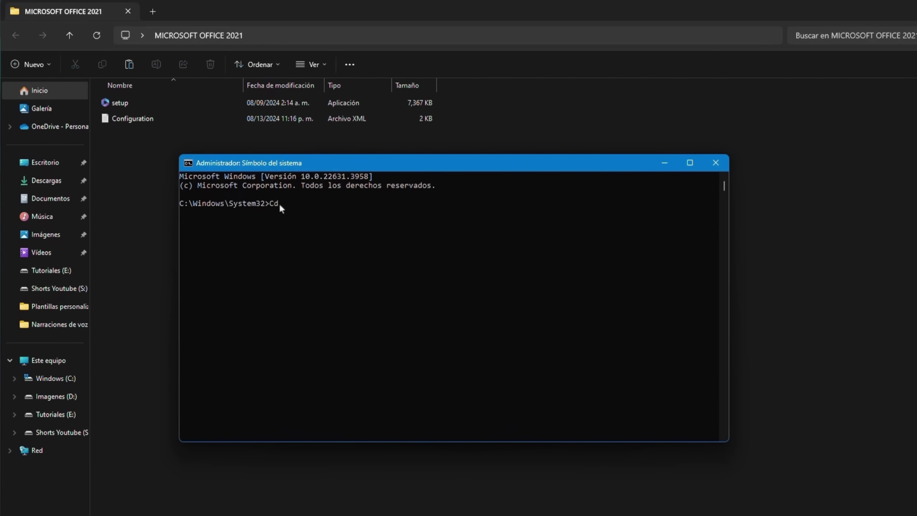
{"action": "left_click", "coordinate": [292, 36]}
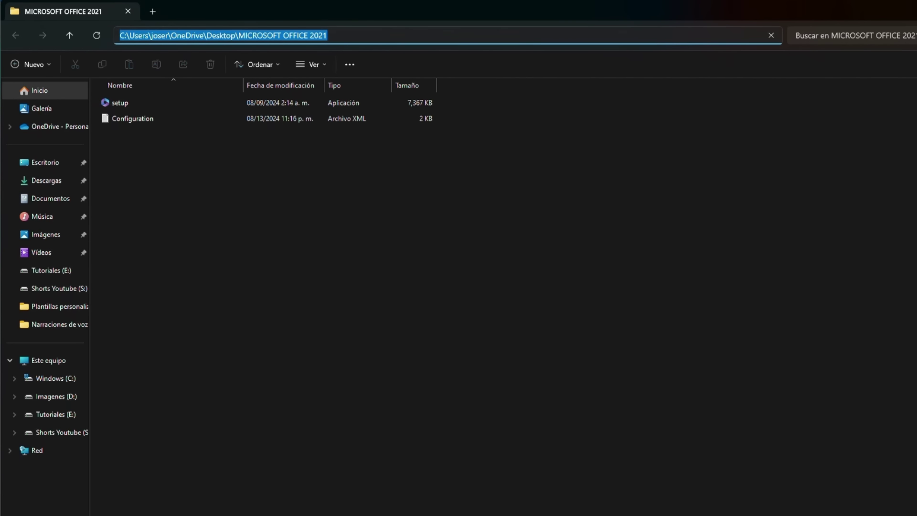
{"action": "key", "text": "alt+Tab"}
{"action": "type", "text": "C:\\Users\\joser\\OneDrive\\Desktop\\MICROSOFT OFFICE 2021"}
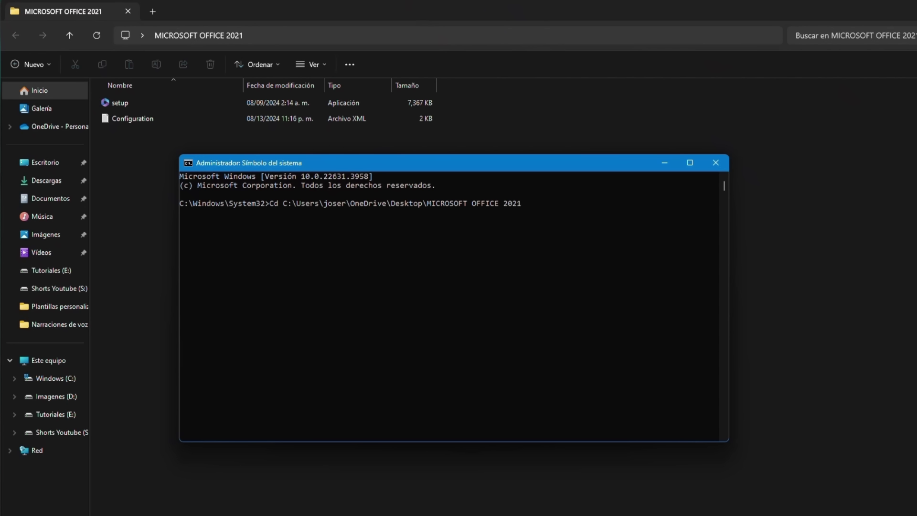
{"action": "key", "text": "Return"}
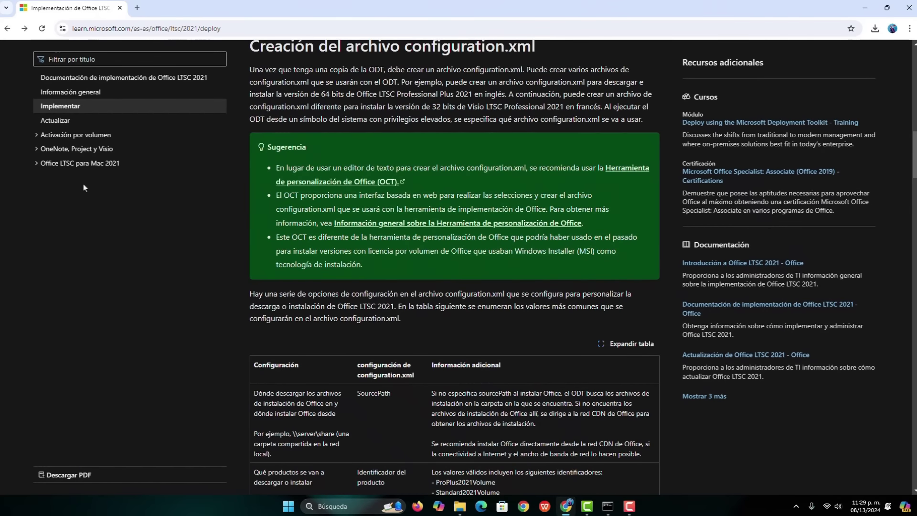
Copy the setup /configure configuration.xml command from the Office LTSC 2021 installation section of the Microsoft deployment page.
{"action": "scroll", "coordinate": [459, 296], "scroll_direction": "down", "scroll_amount": 20}
{"action": "scroll", "coordinate": [459, 296], "scroll_direction": "down", "scroll_amount": 20}
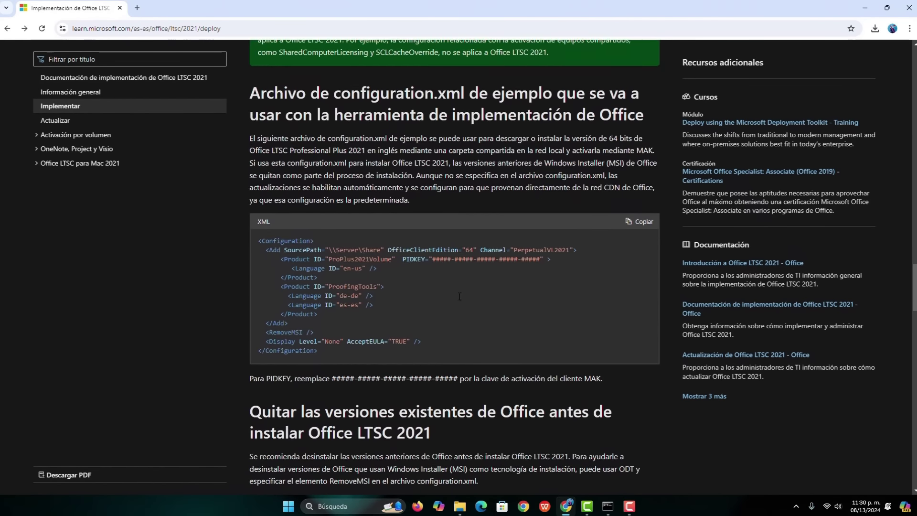
{"action": "scroll", "coordinate": [458, 301], "scroll_direction": "down", "scroll_amount": 2}
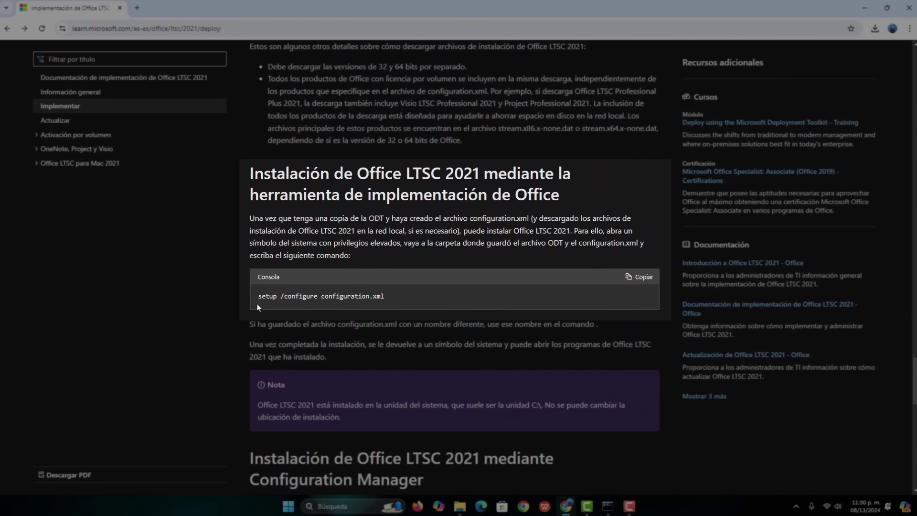
{"action": "left_click", "coordinate": [645, 282]}
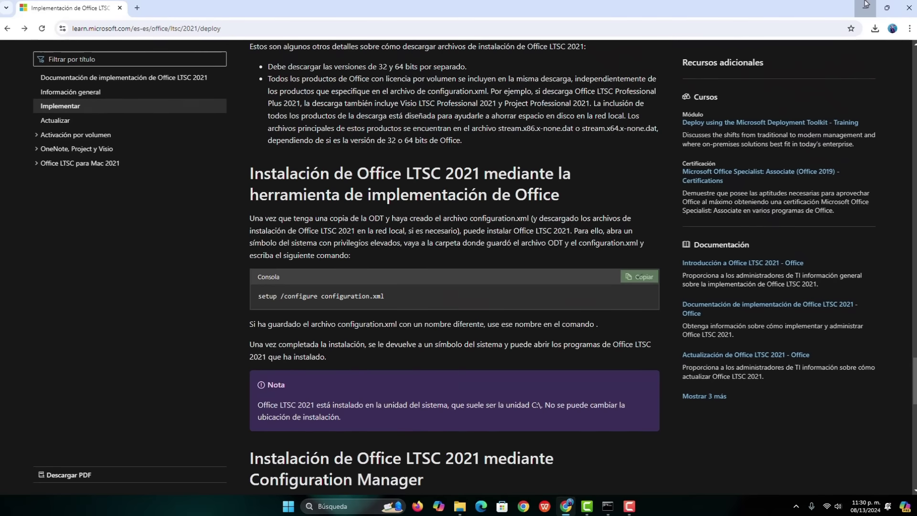
Return to the command prompt and run setup /configure configuration.xml to install Office.
{"action": "left_click", "coordinate": [865, 8]}
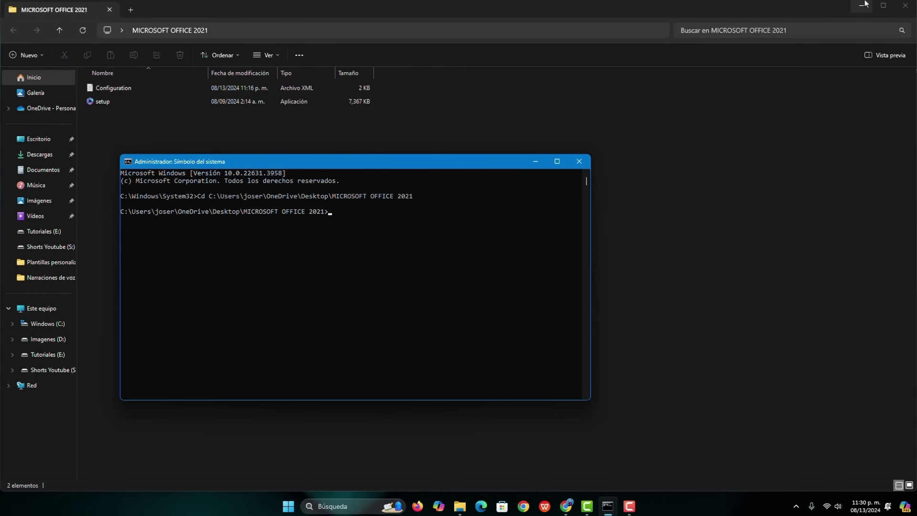
{"action": "type", "text": "setup /configure configuration.xml"}
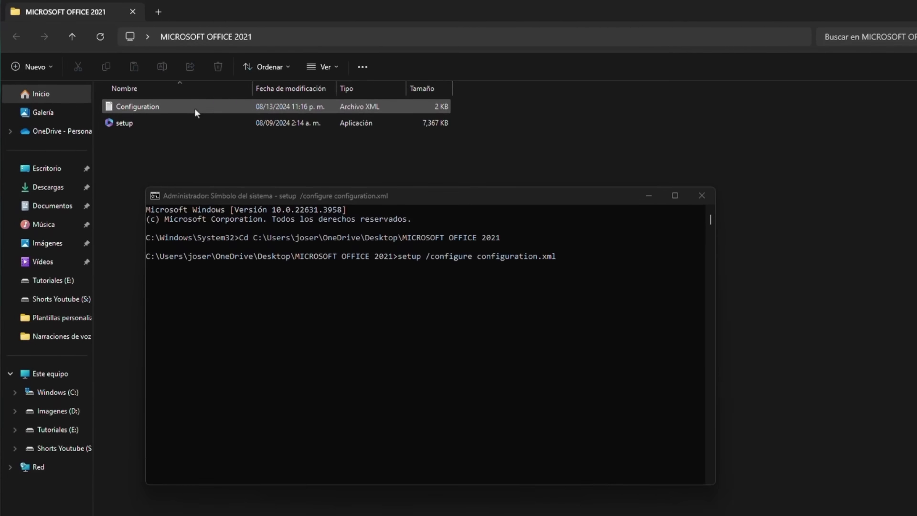
{"action": "left_click", "coordinate": [194, 111]}
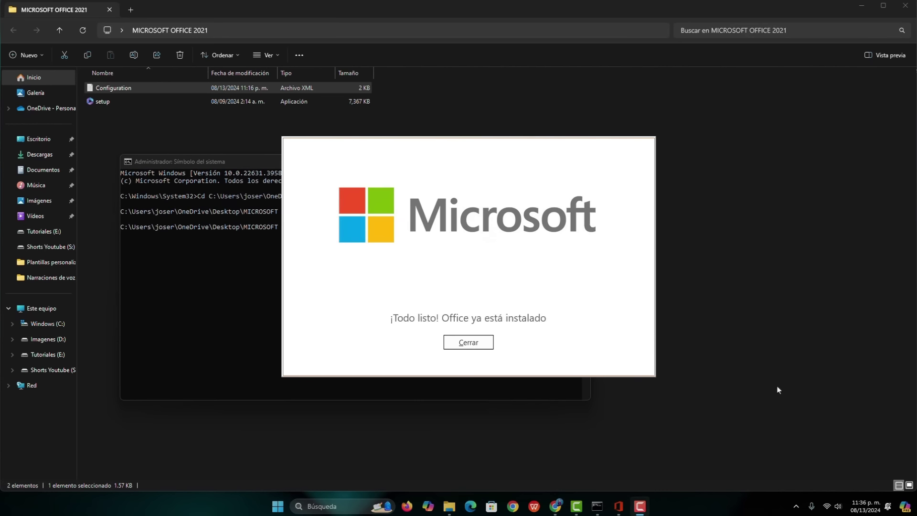
Close the finished Office installer and the command prompt, and delete the MICROSOFT OFFICE 2021 folder from the desktop.
{"action": "left_click", "coordinate": [475, 344]}
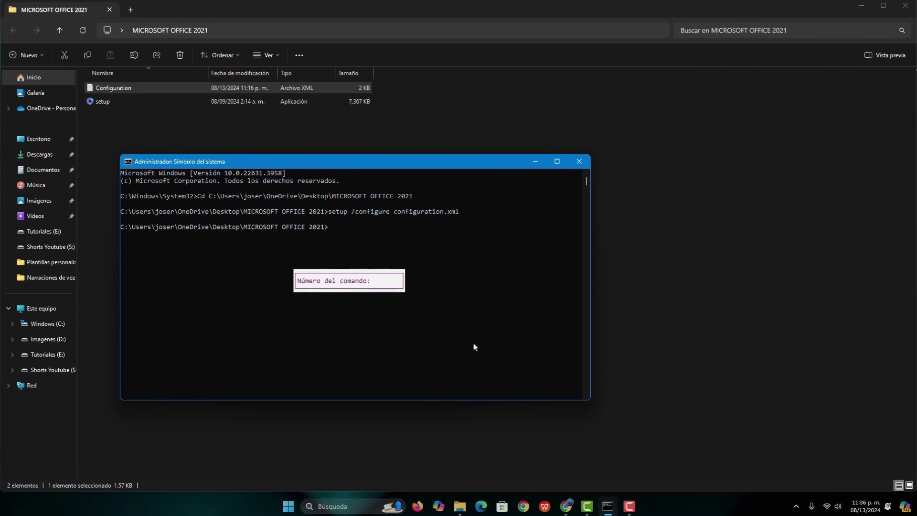
{"action": "key", "text": "alt+F4"}
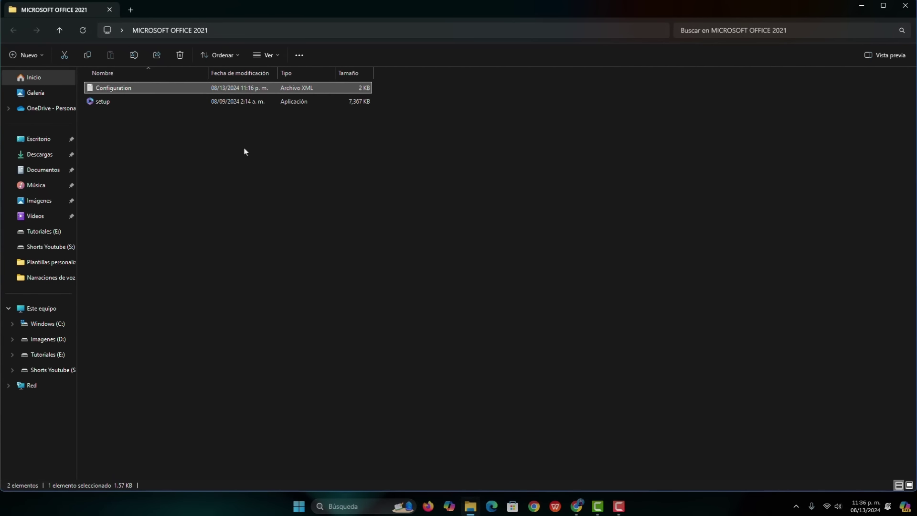
{"action": "key", "text": "super+d"}
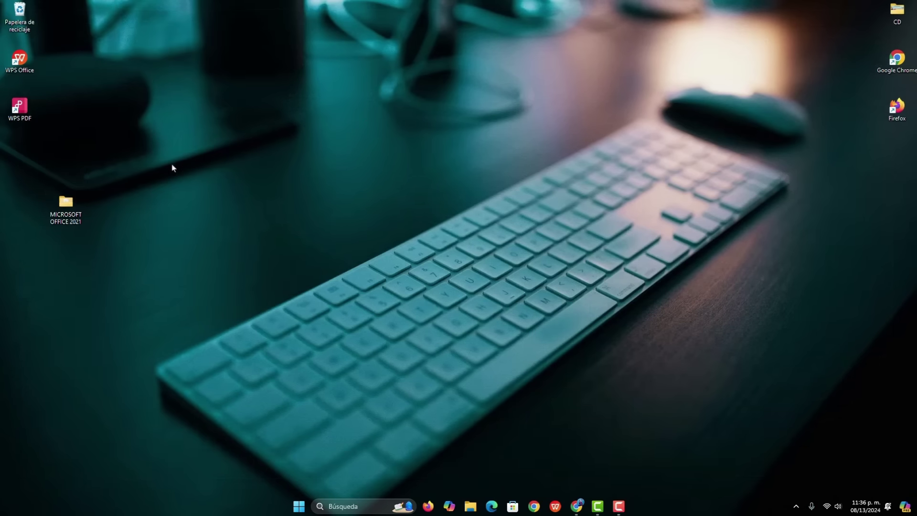
{"action": "left_click_drag", "start_coordinate": [173, 163], "coordinate": [1, 254]}
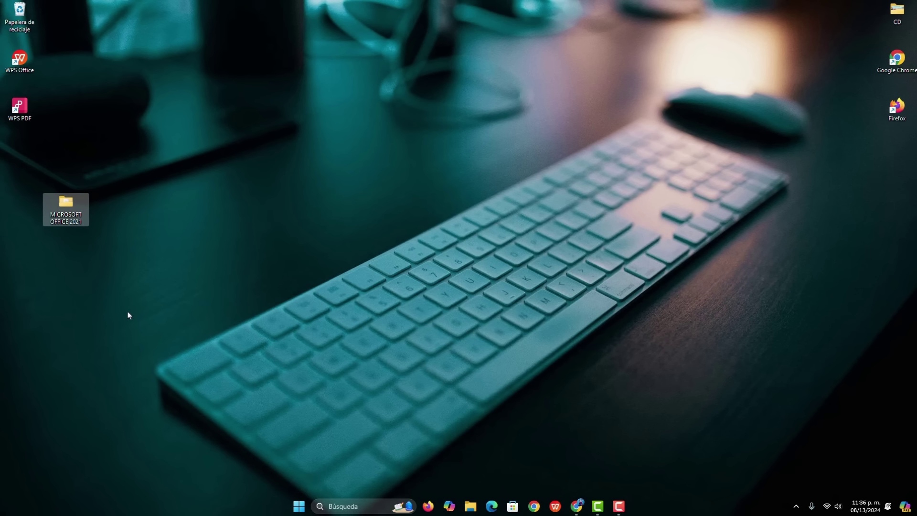
{"action": "key", "text": "Delete"}
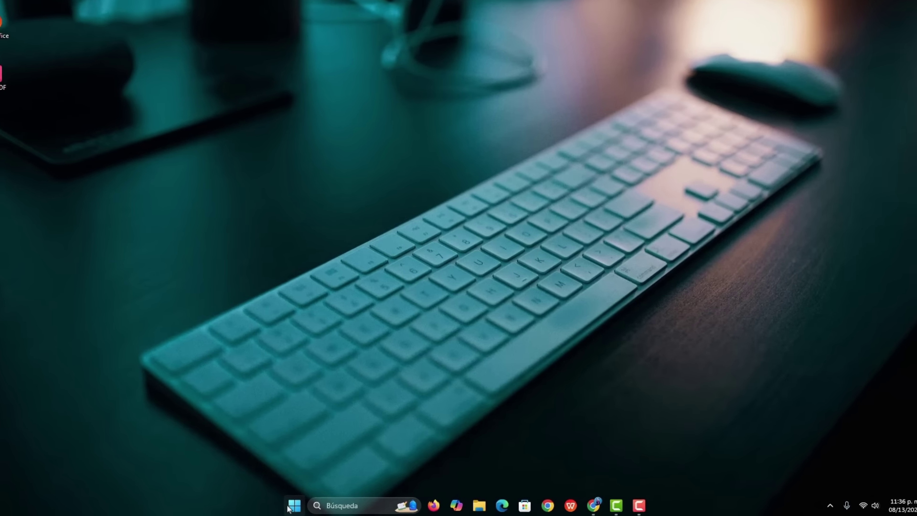
Look through the list of all installed applications and launch Word from it.
{"action": "left_click", "coordinate": [297, 506]}
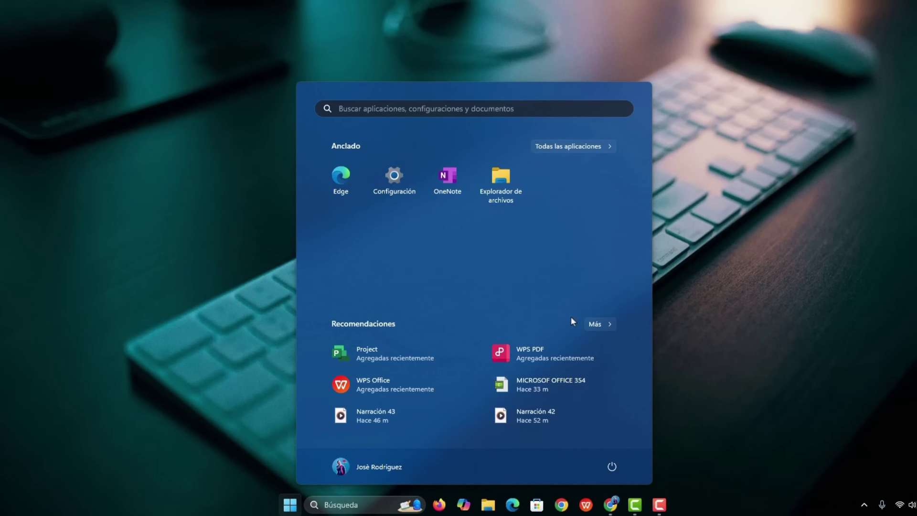
{"action": "left_click", "coordinate": [571, 148]}
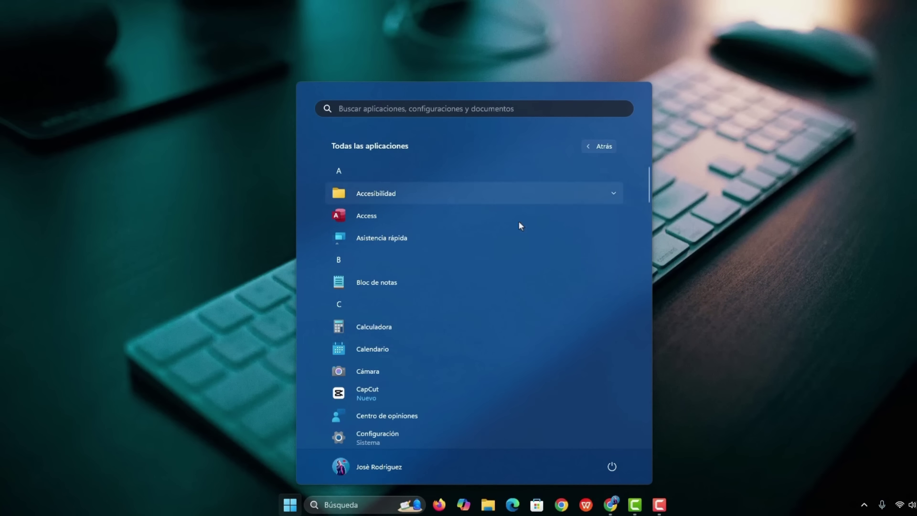
{"action": "scroll", "coordinate": [457, 243], "scroll_direction": "down", "scroll_amount": 10}
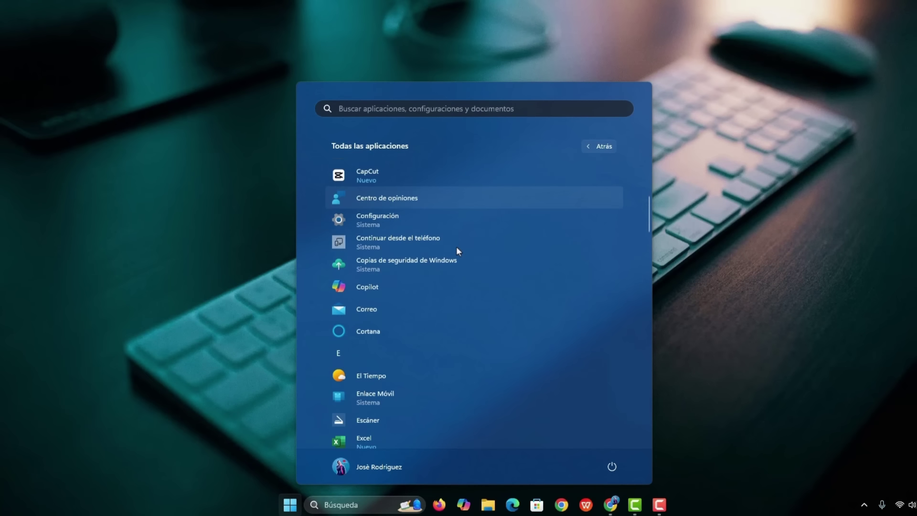
{"action": "scroll", "coordinate": [424, 274], "scroll_direction": "down", "scroll_amount": 12}
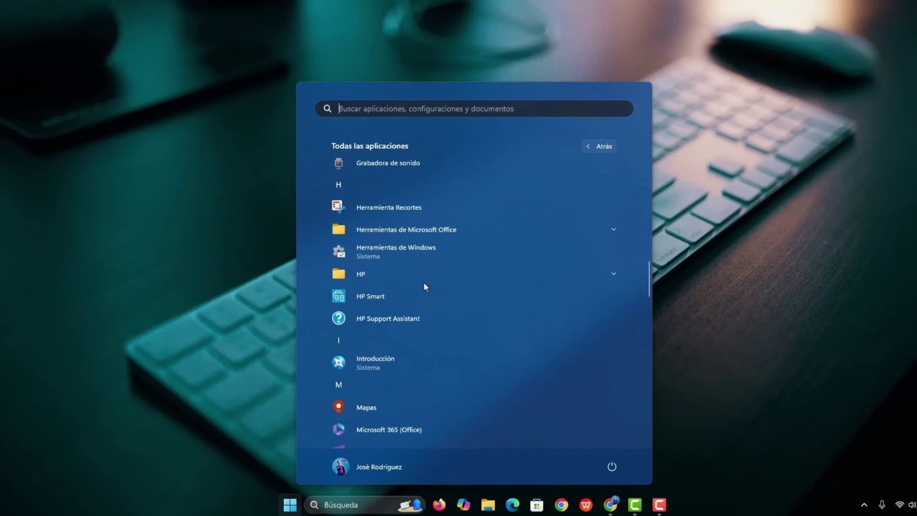
{"action": "scroll", "coordinate": [389, 343], "scroll_direction": "down", "scroll_amount": 10}
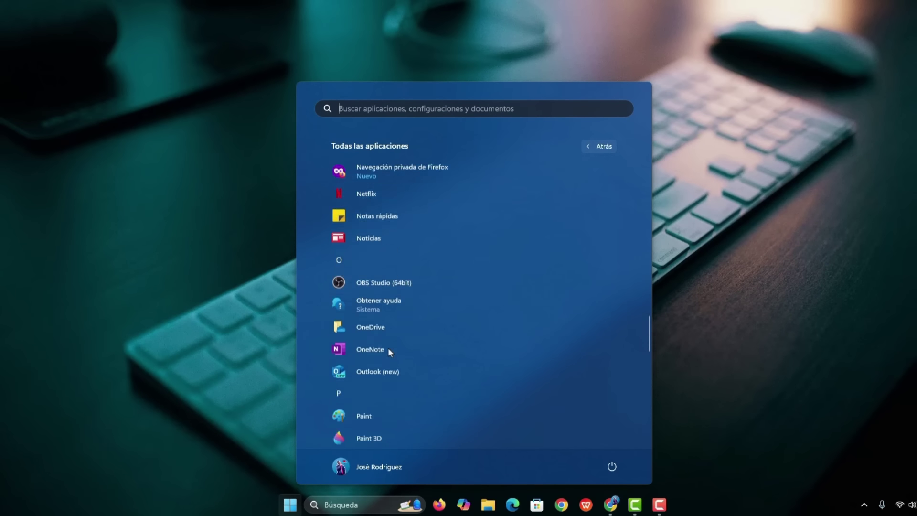
{"action": "scroll", "coordinate": [364, 291], "scroll_direction": "down", "scroll_amount": 12}
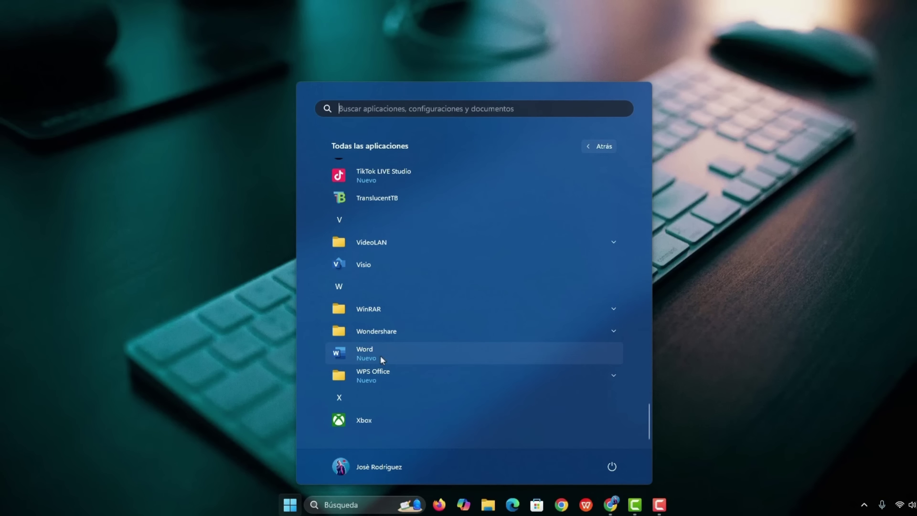
{"action": "left_click", "coordinate": [376, 356]}
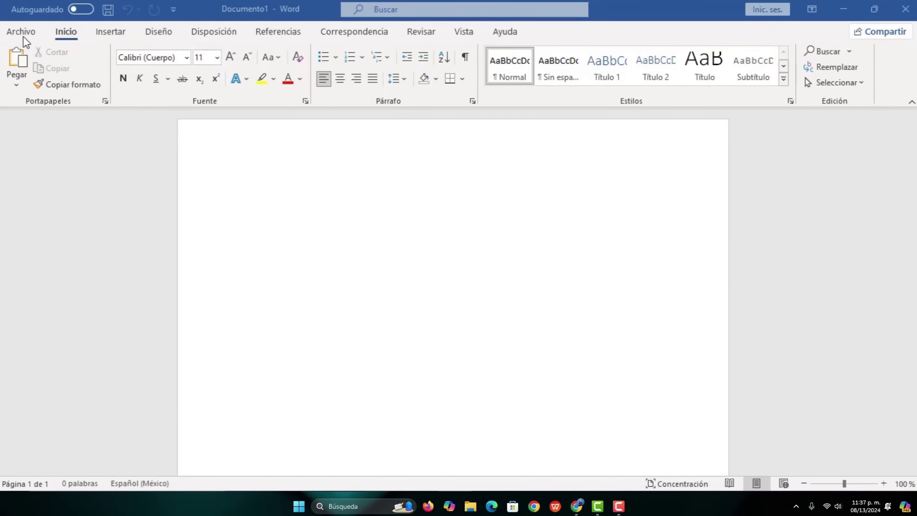
Open the Cuenta page in Word and move the Microsoft Office activation wizard higher on the screen.
{"action": "left_click", "coordinate": [22, 32]}
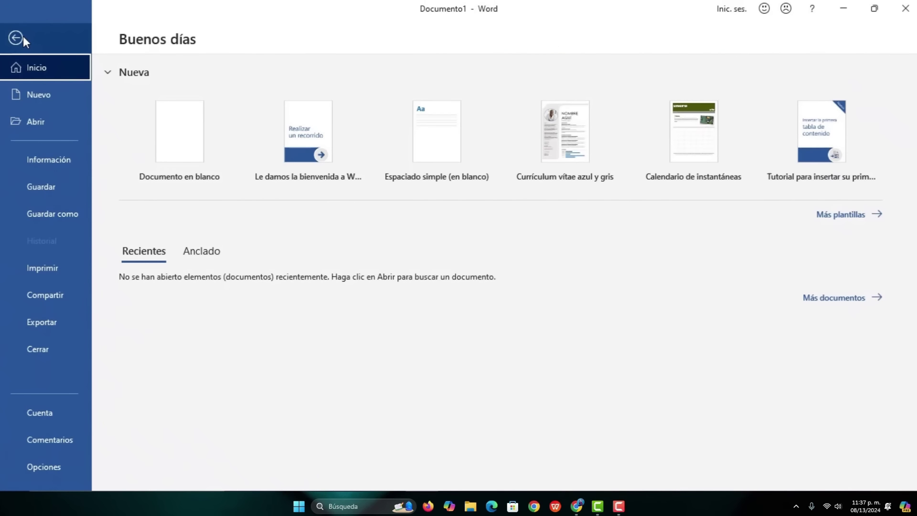
{"action": "left_click", "coordinate": [64, 414]}
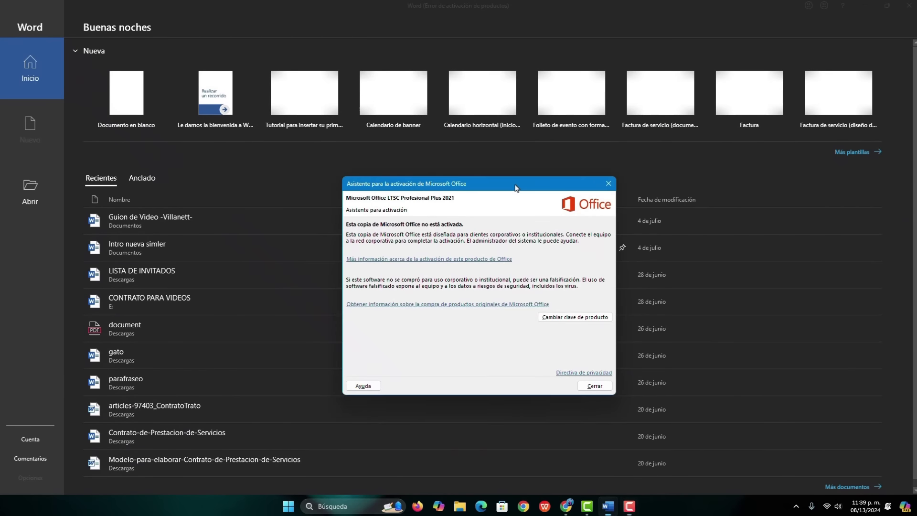
{"action": "left_click_drag", "start_coordinate": [518, 182], "coordinate": [479, 75]}
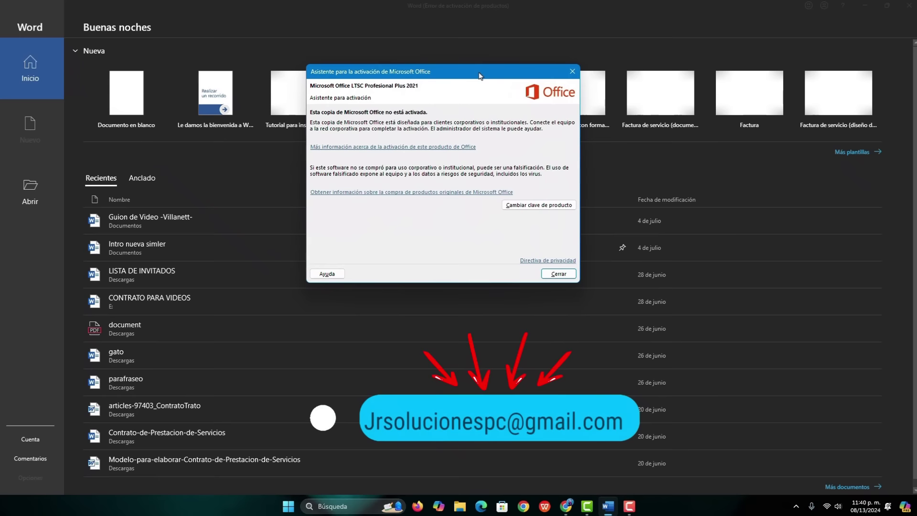